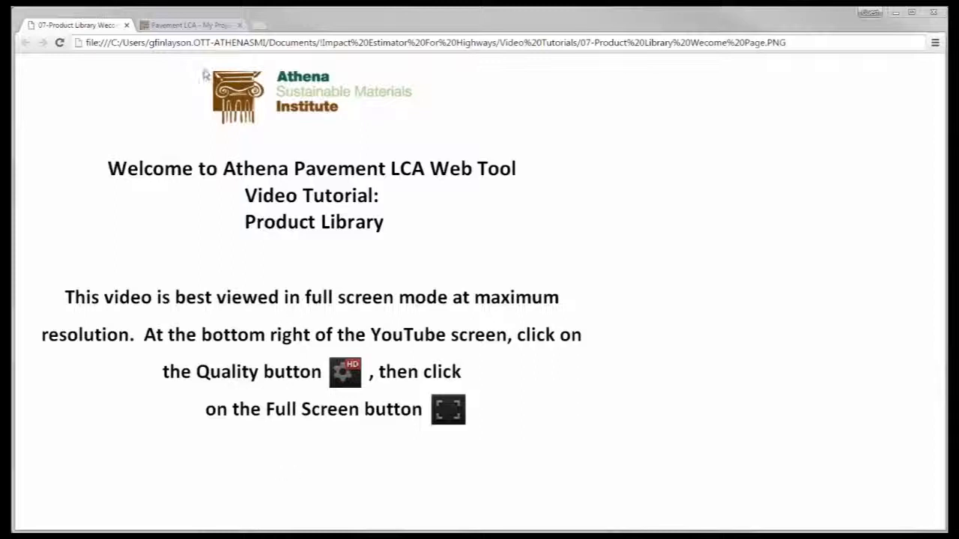
# Switch to the Pavement LCA site and start adding a new product in the Product Library
pyautogui.click(197, 26)
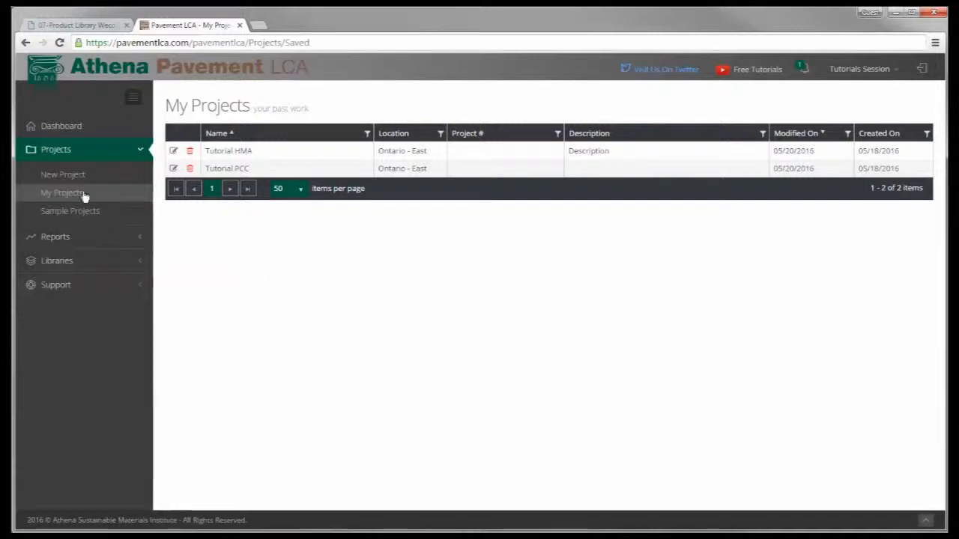
pyautogui.click(65, 264)
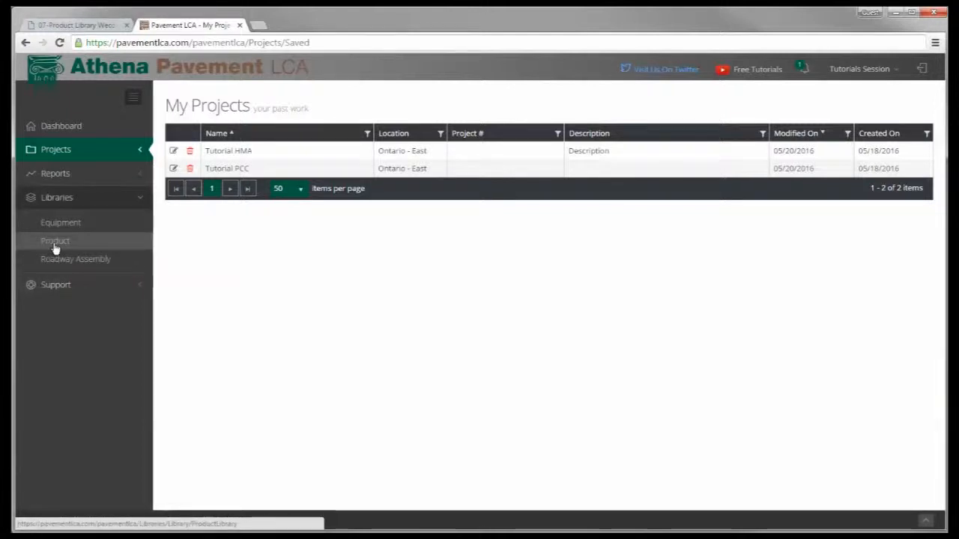
pyautogui.click(54, 248)
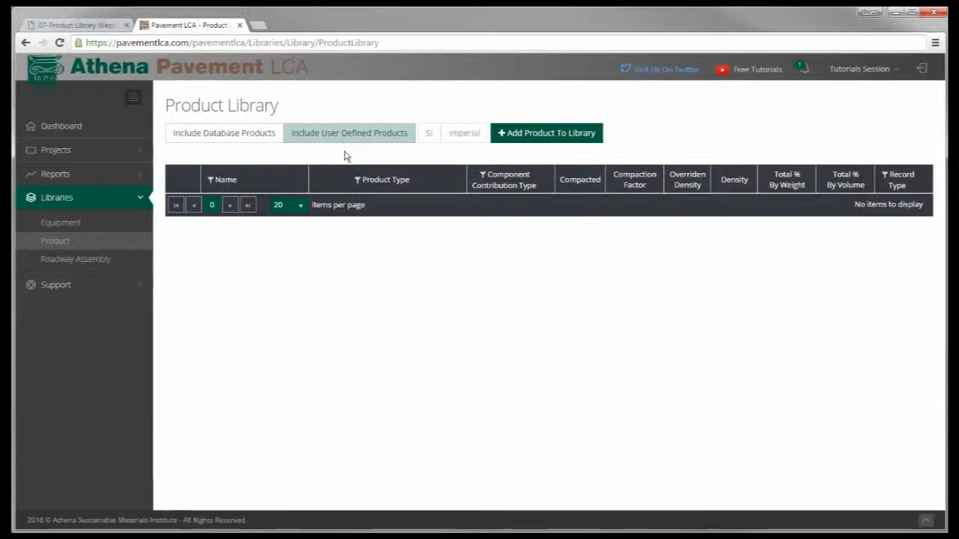
pyautogui.click(537, 135)
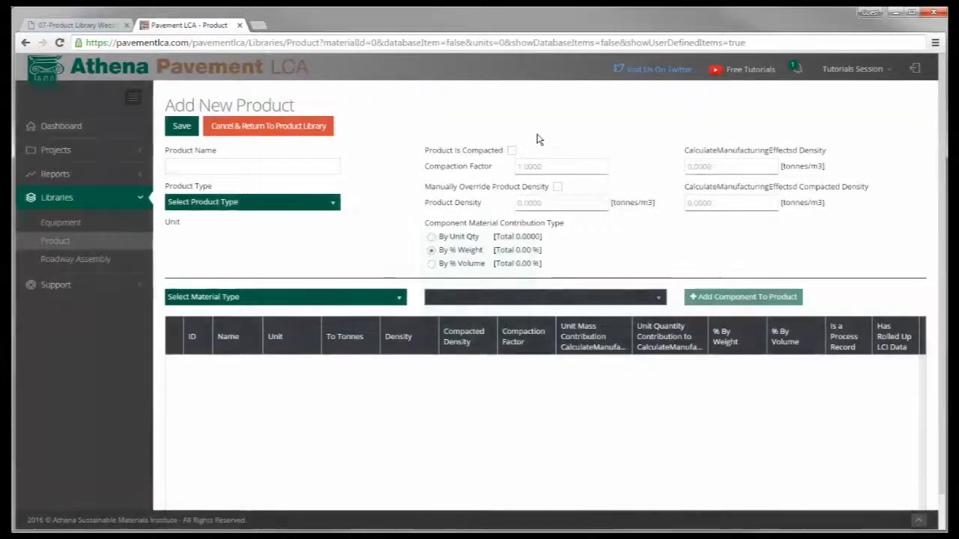
# Name the new product "Tutorial HMA" and set its product type to Asphalt Pavement HMA
pyautogui.click(179, 167)
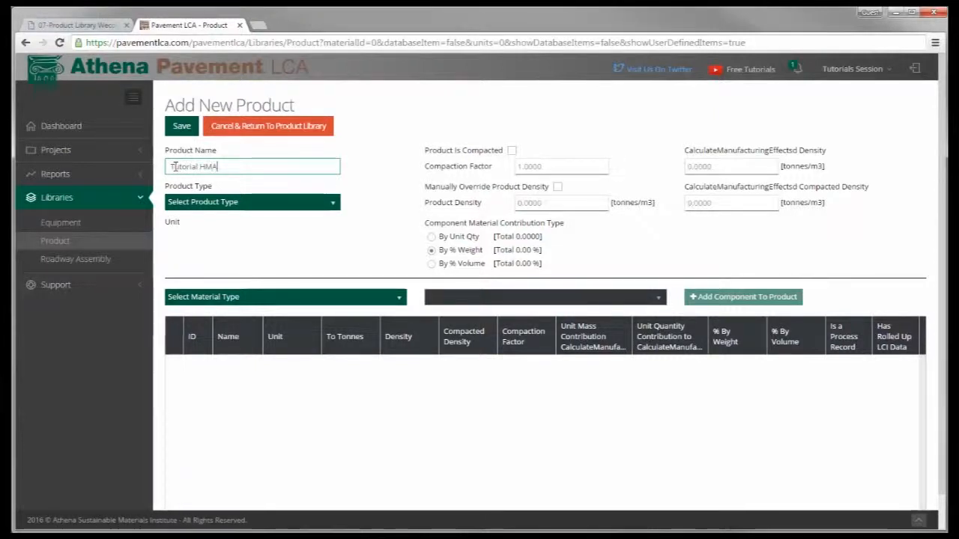
pyautogui.click(225, 202)
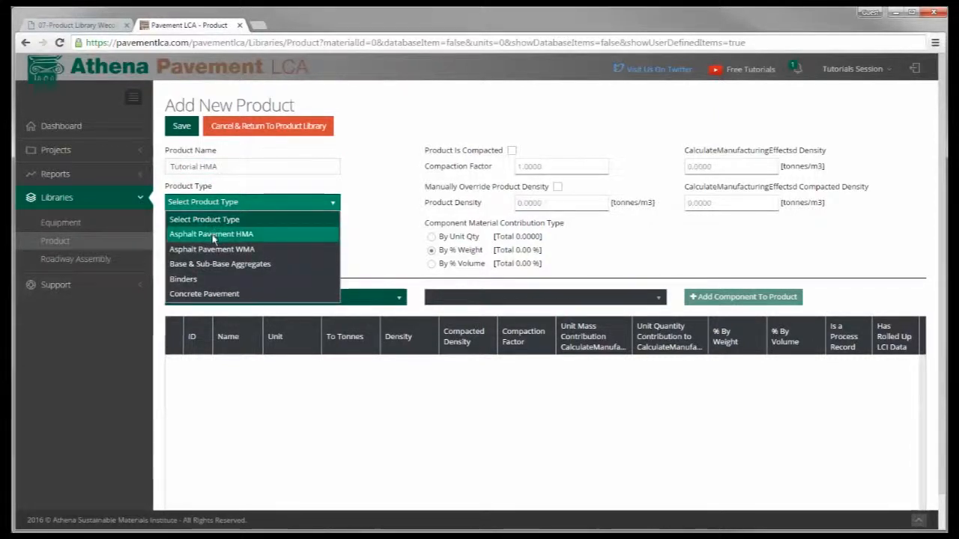
pyautogui.click(214, 236)
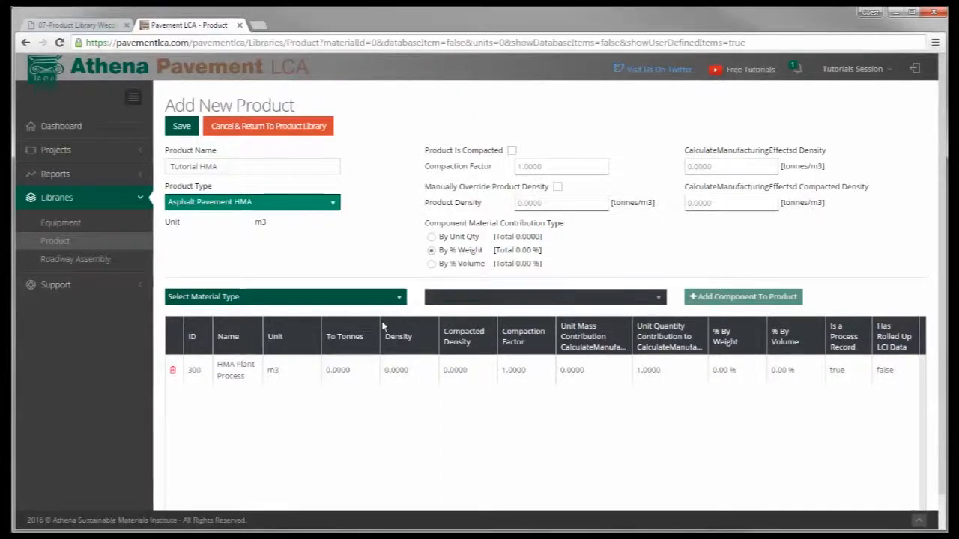
# Add Coarse Aggregate Crushed Stone from the Pavement Aggregates material type as a component of the product
pyautogui.click(400, 298)
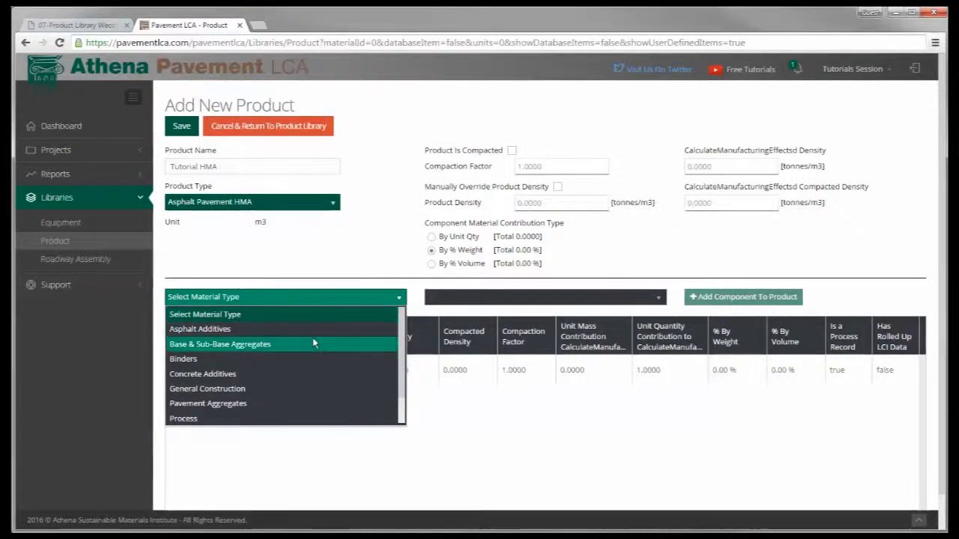
pyautogui.click(277, 406)
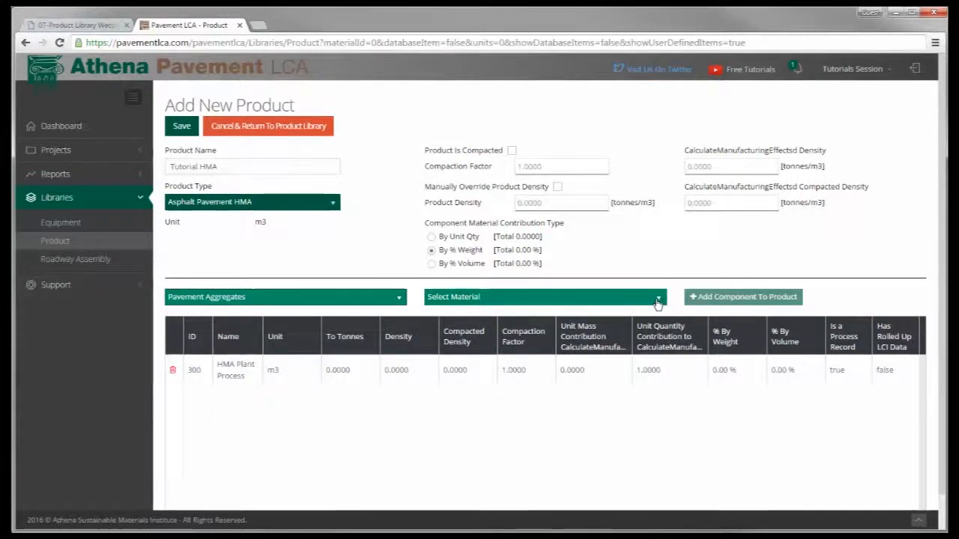
pyautogui.click(657, 300)
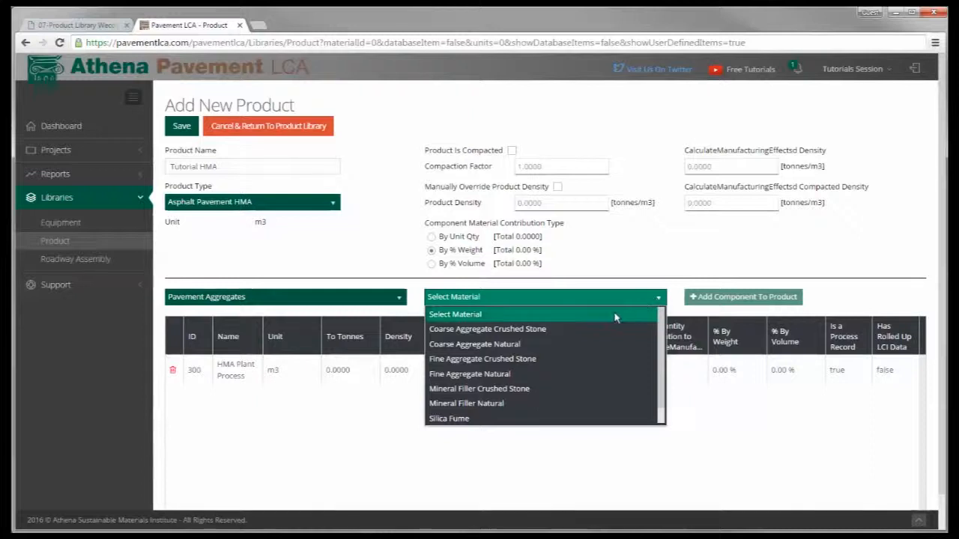
pyautogui.click(563, 330)
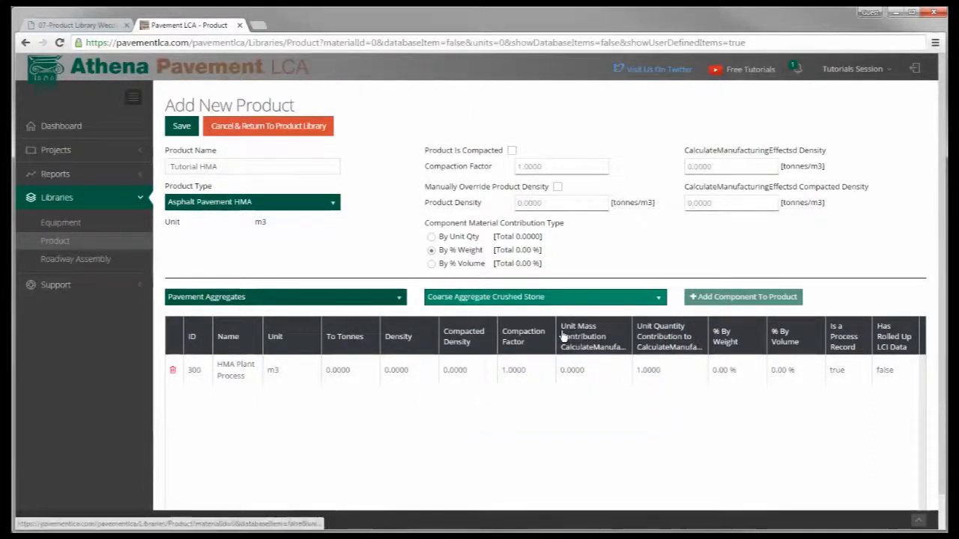
pyautogui.click(731, 298)
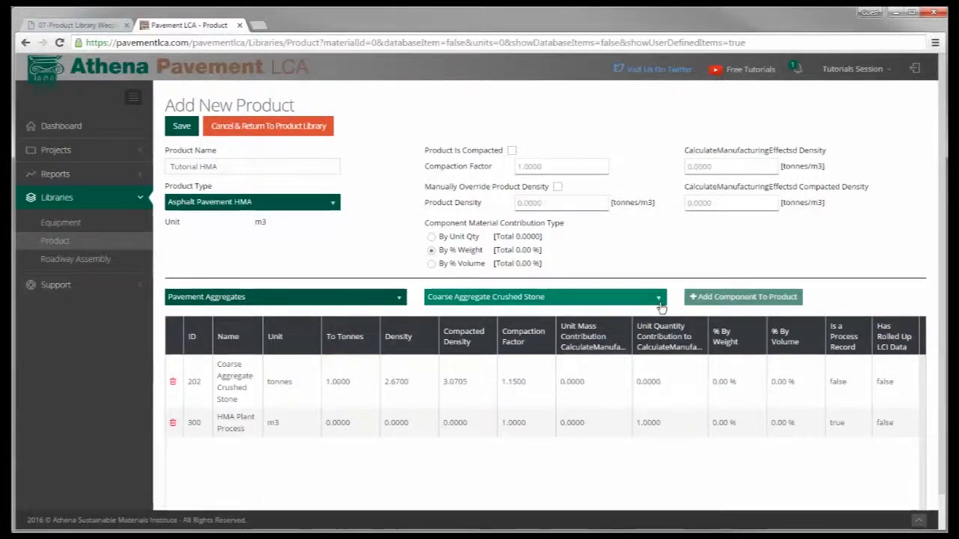
# Add Fine Aggregate Crushed Stone as another pavement aggregate component of the product
pyautogui.click(661, 303)
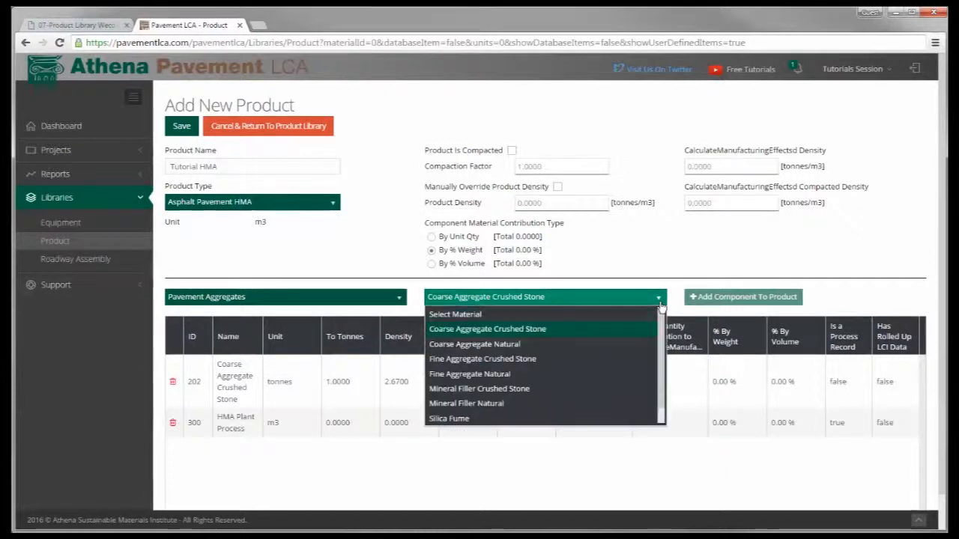
pyautogui.click(602, 359)
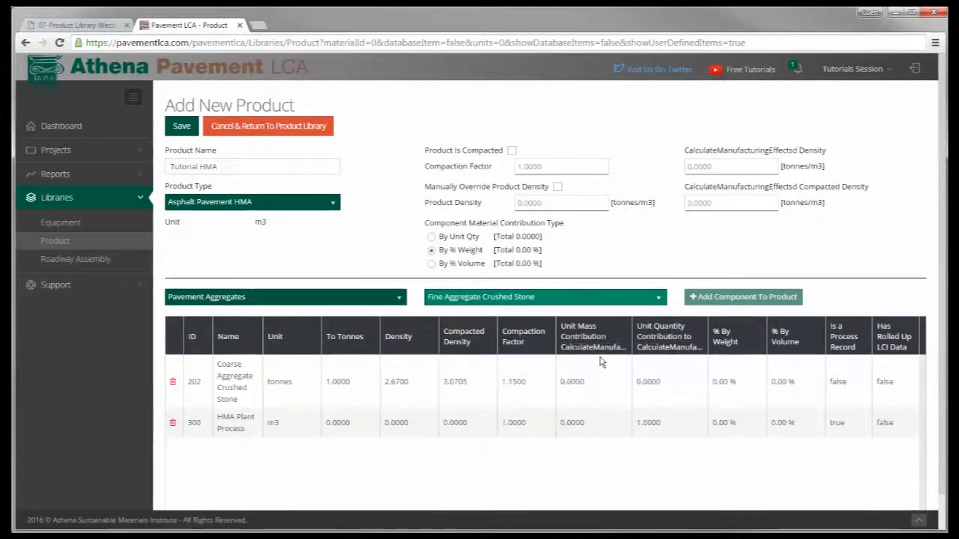
pyautogui.click(722, 298)
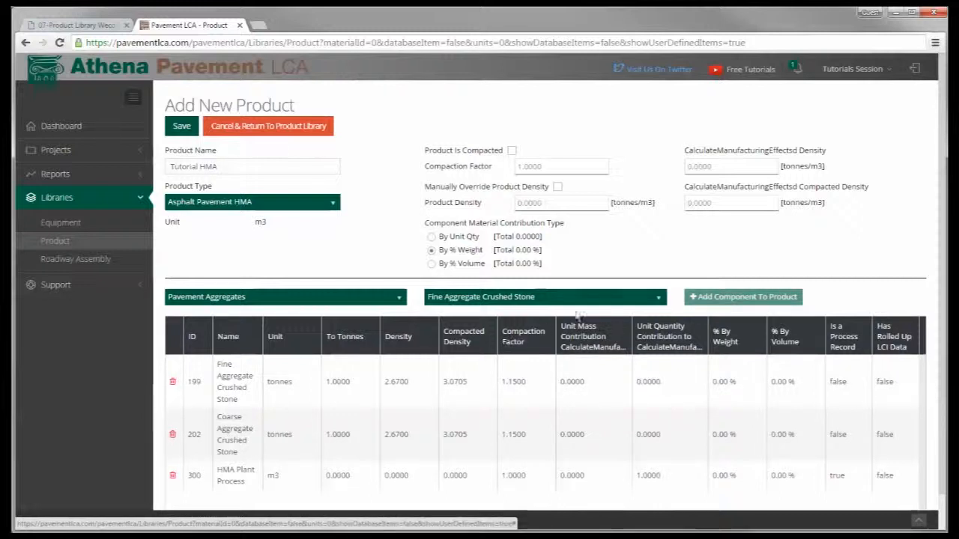
pyautogui.click(659, 300)
pyautogui.click(657, 300)
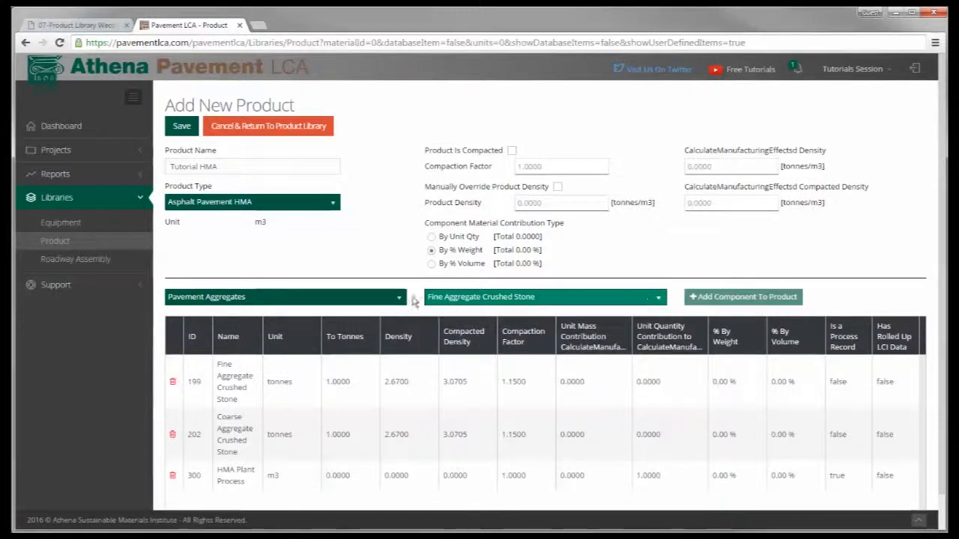
# Add Bitumen from the Binders material type as a component of the product
pyautogui.click(399, 297)
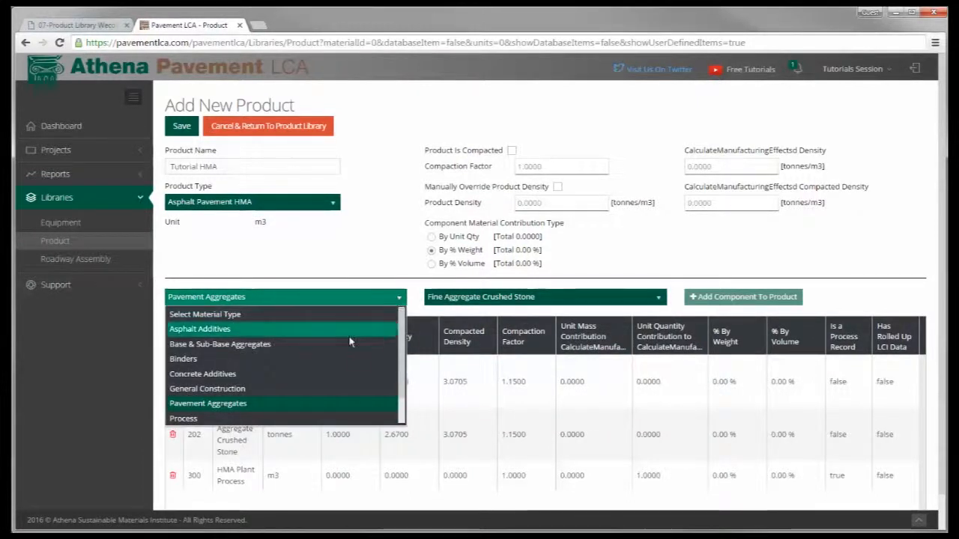
pyautogui.click(326, 360)
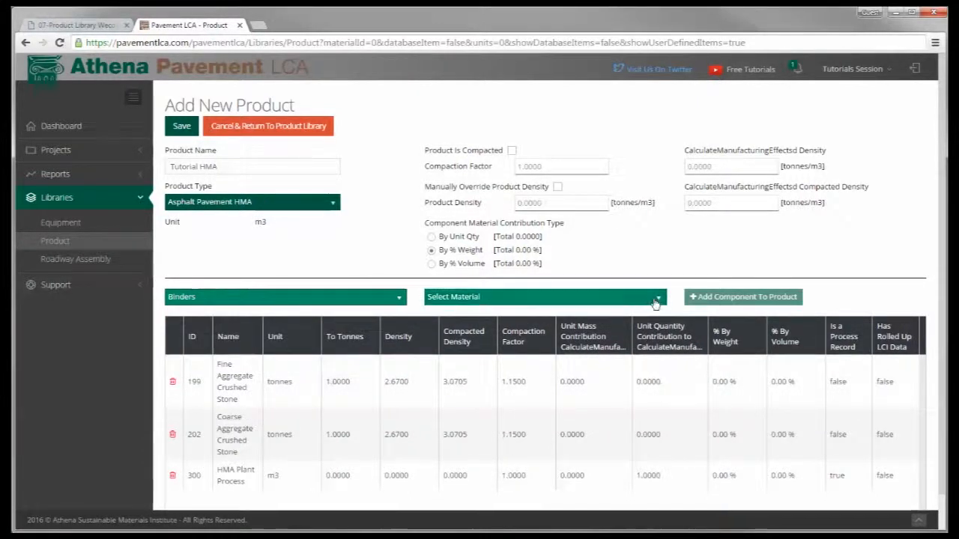
pyautogui.click(657, 300)
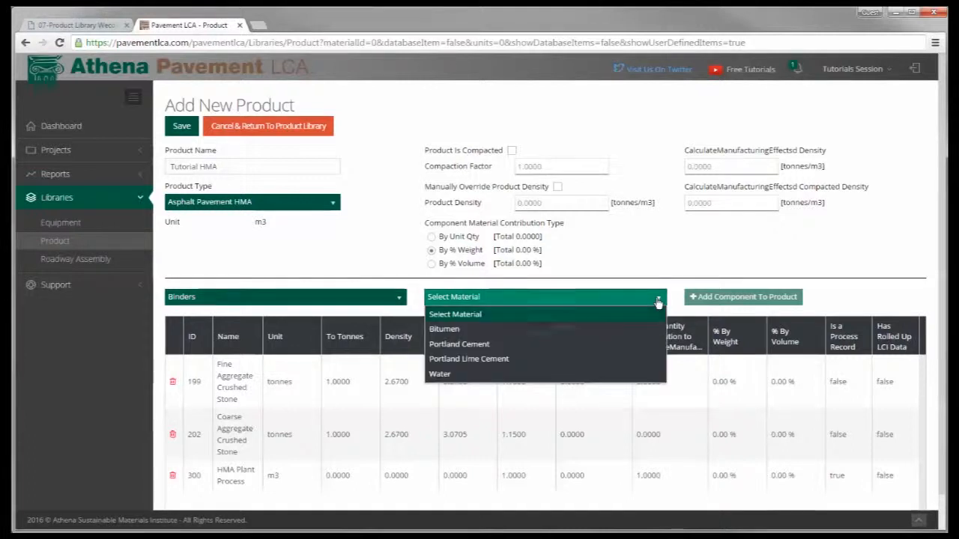
pyautogui.click(606, 332)
pyautogui.click(725, 299)
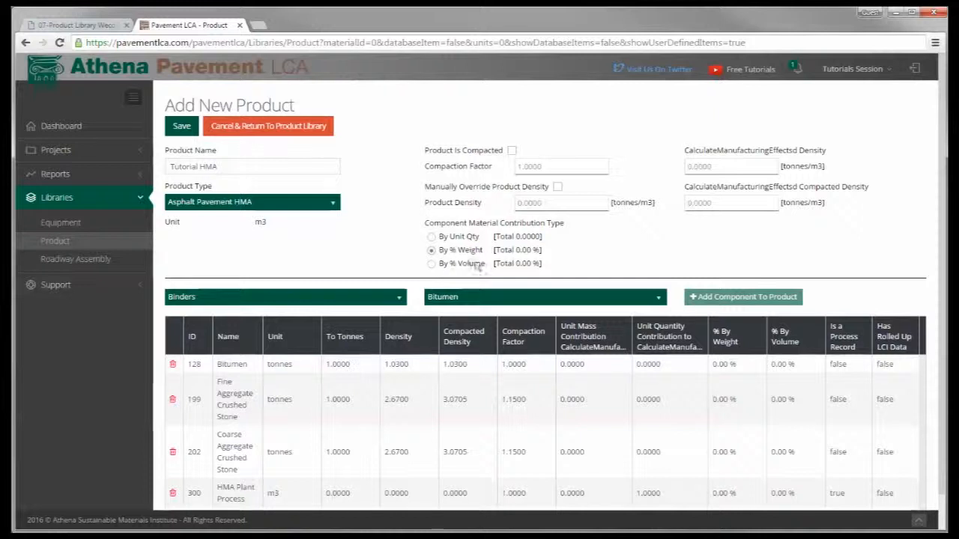
# Set the bitumen component's percentage by weight to 5.9%
pyautogui.click(729, 367)
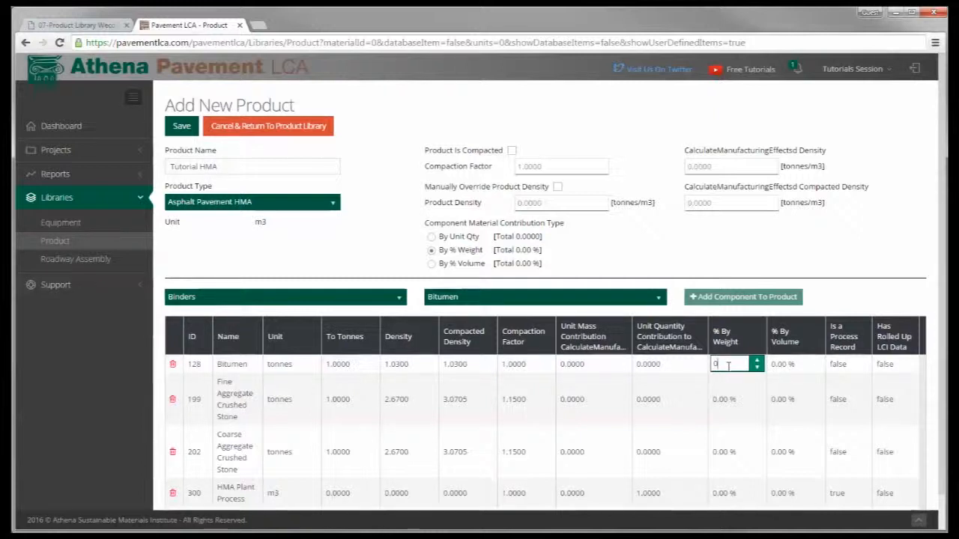
pyautogui.write('5.9')
pyautogui.press('Return')
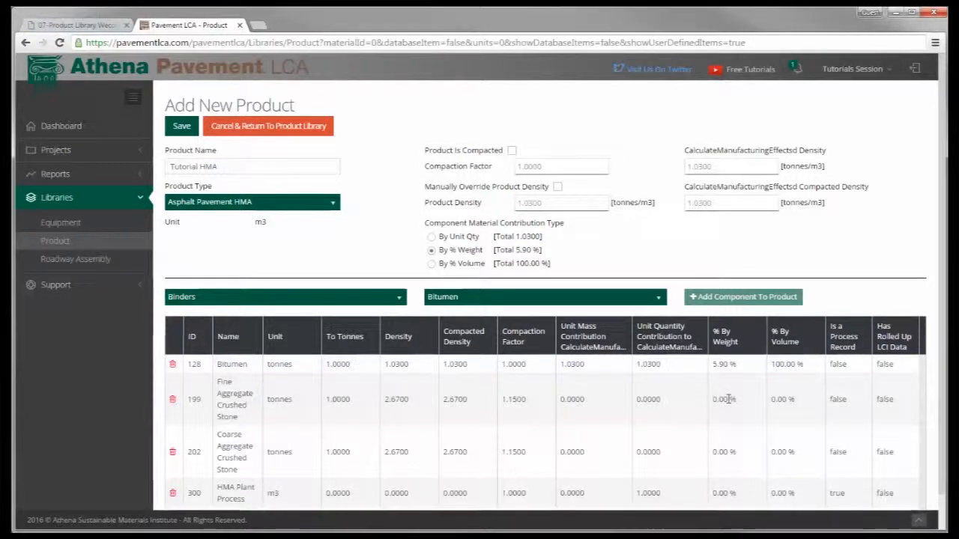
# Set the percentage by weight to 55.7% for the coarse aggregate and 38.4% for the fine aggregate
pyautogui.click(729, 454)
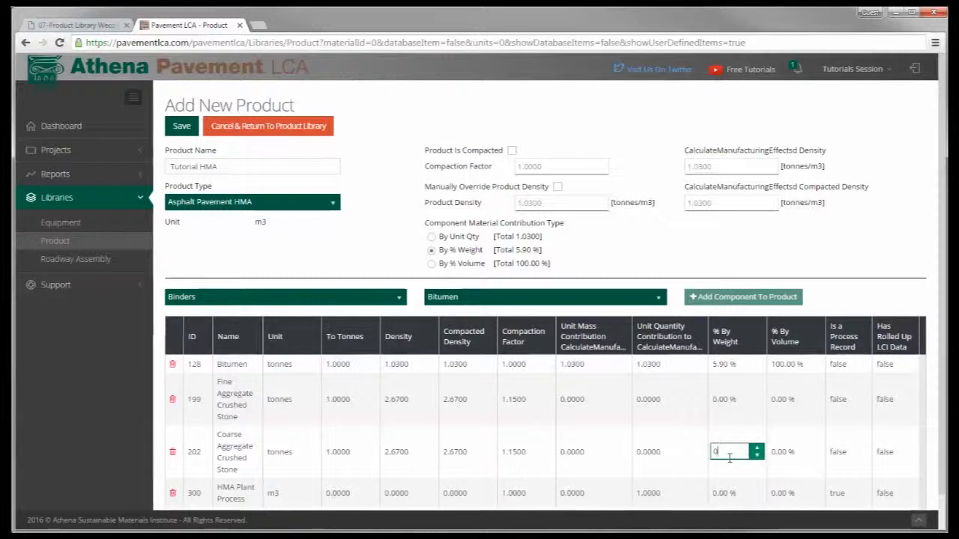
pyautogui.write('55.7')
pyautogui.click(734, 402)
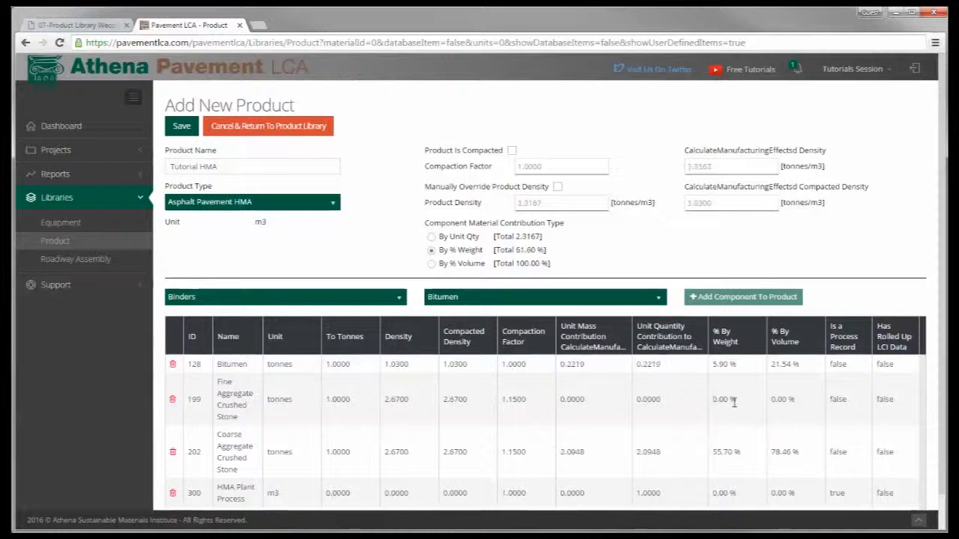
pyautogui.click(734, 402)
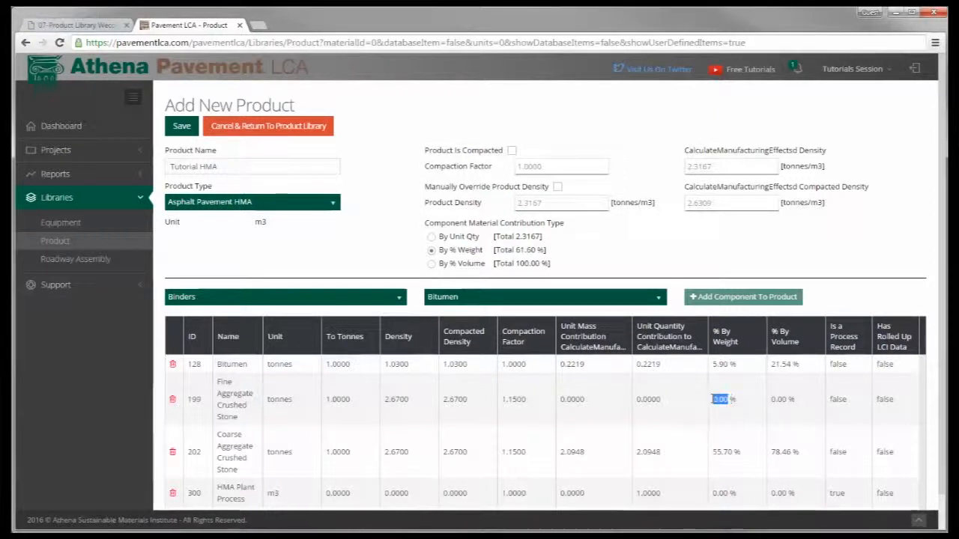
pyautogui.click(711, 400)
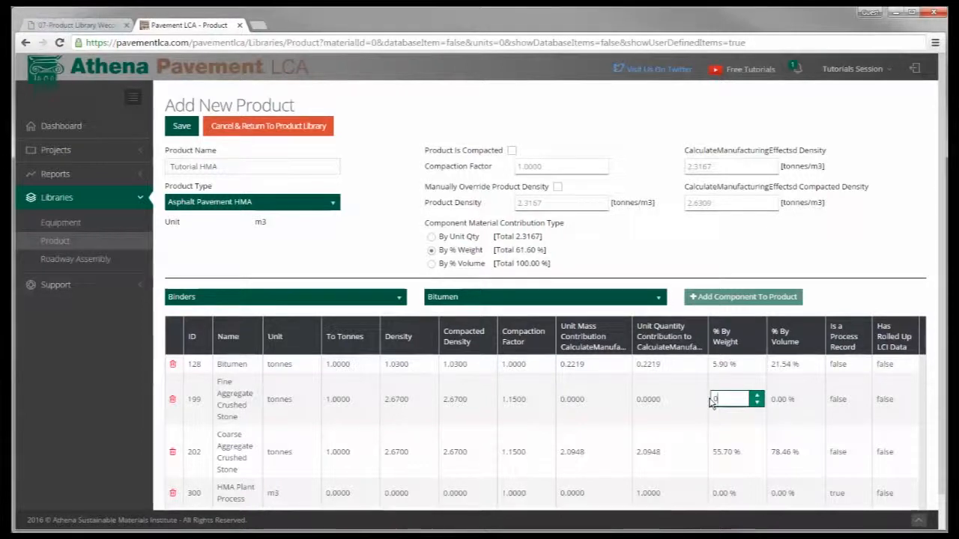
pyautogui.write('38.4')
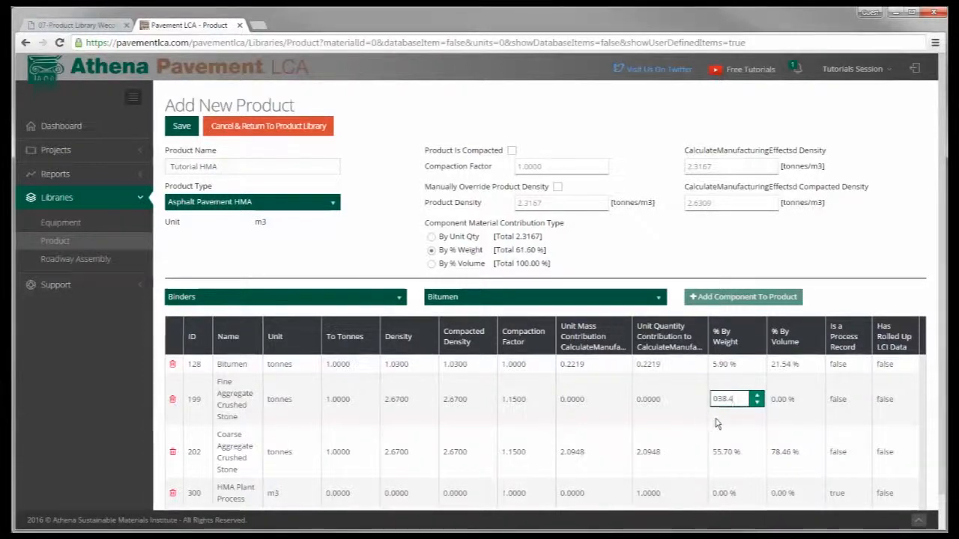
pyautogui.press('Return')
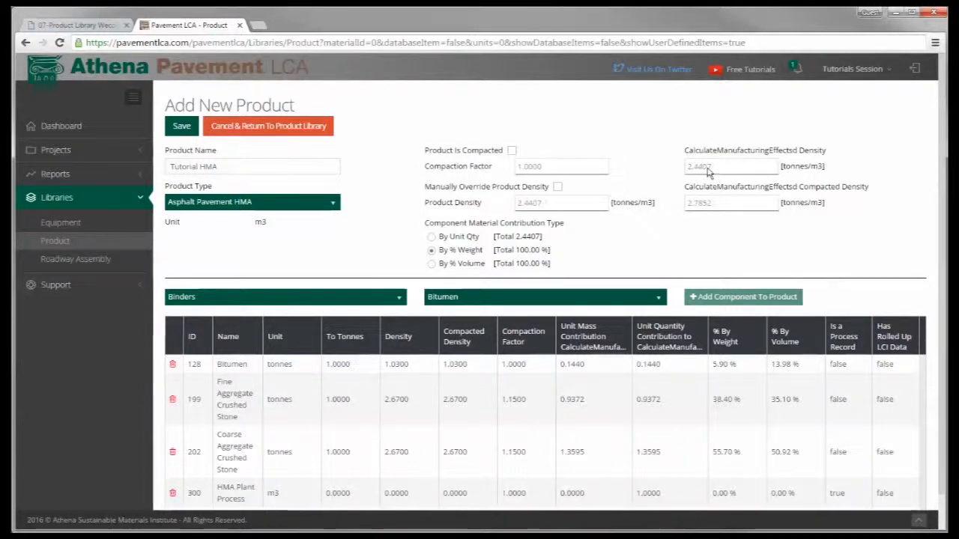
# Manually override the product density with 2.42 tonnes/m3 and mark the product as compacted
pyautogui.click(558, 191)
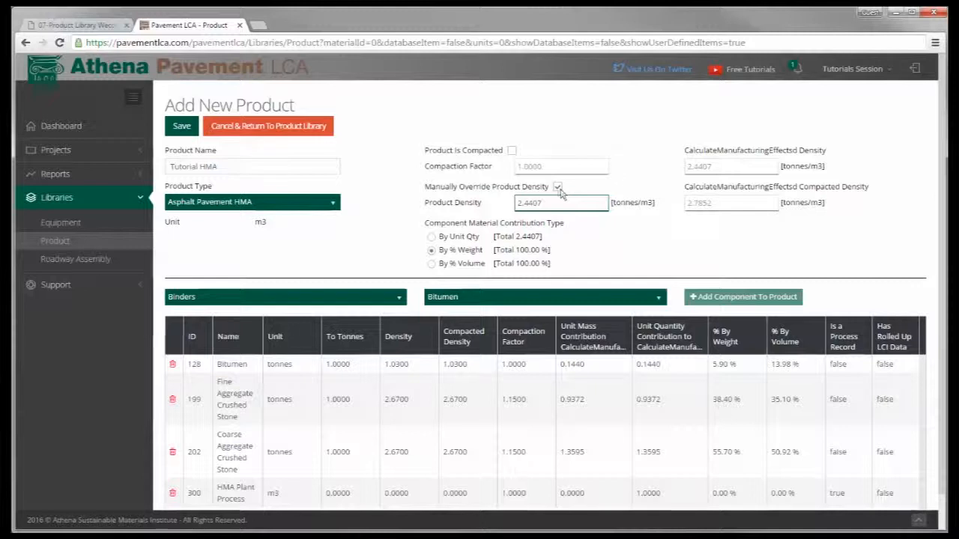
pyautogui.moveTo(567, 202); pyautogui.dragTo(499, 203)
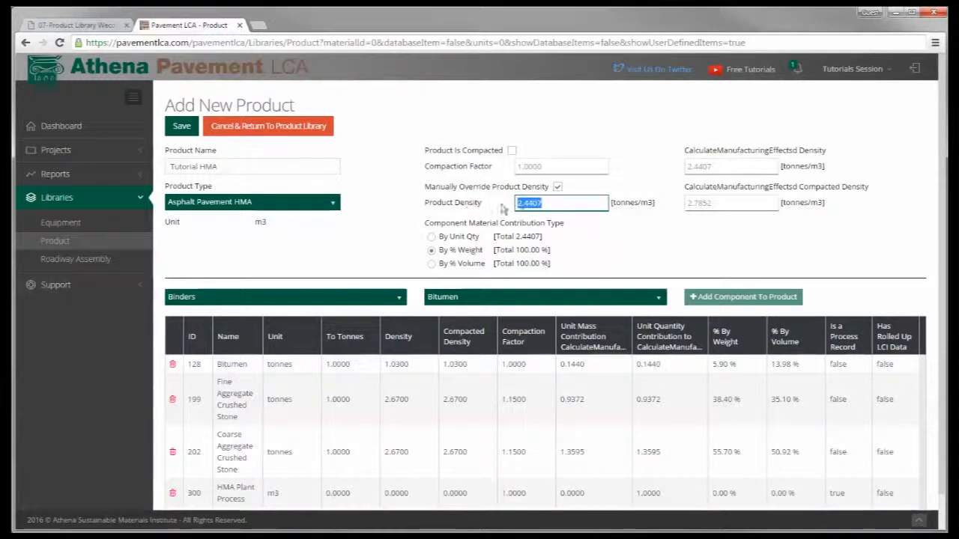
pyautogui.write('2.42')
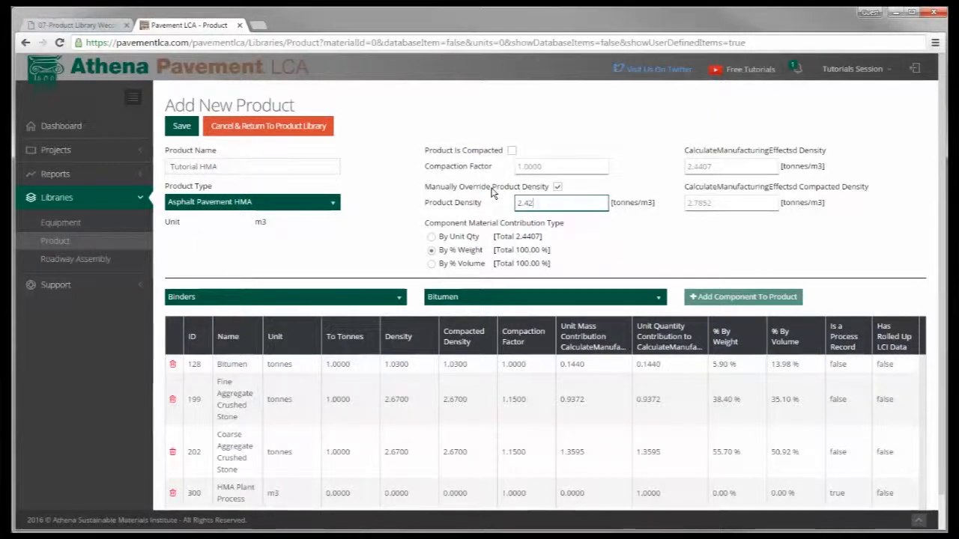
pyautogui.click(513, 152)
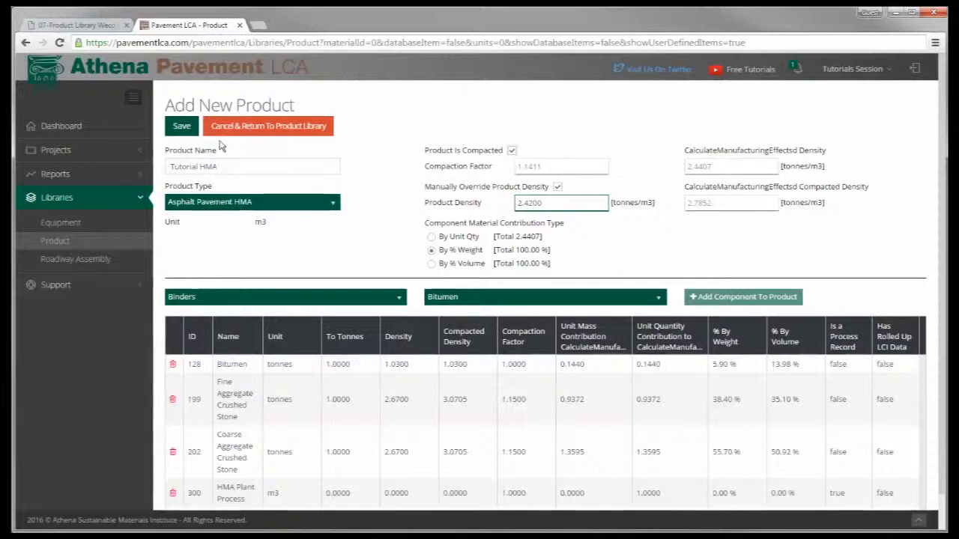
# Save the new product and include database products in the Product Library listing
pyautogui.click(184, 129)
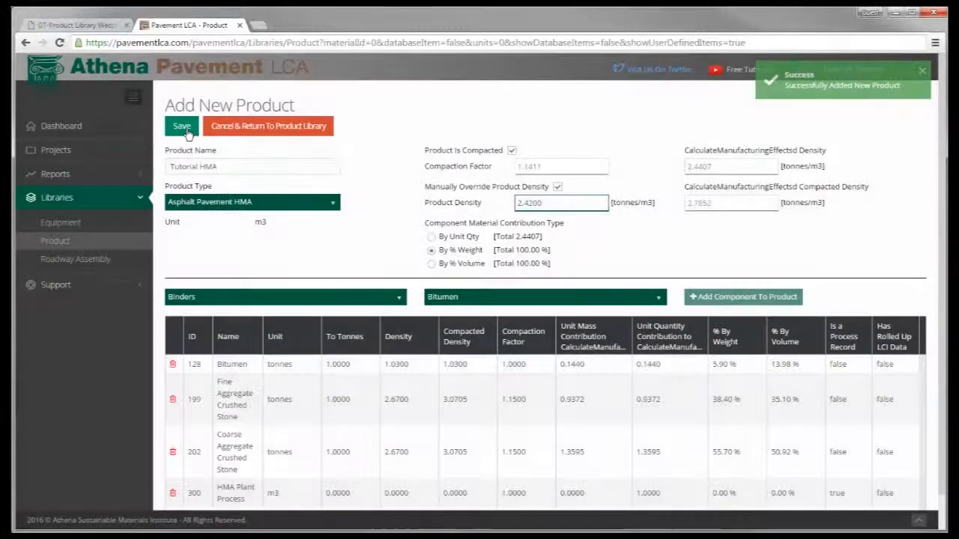
pyautogui.click(58, 244)
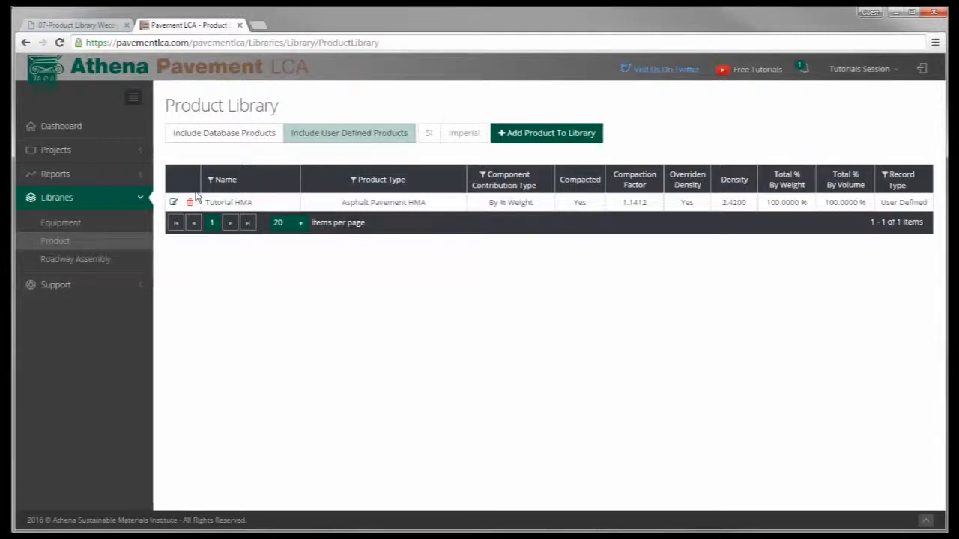
pyautogui.click(216, 133)
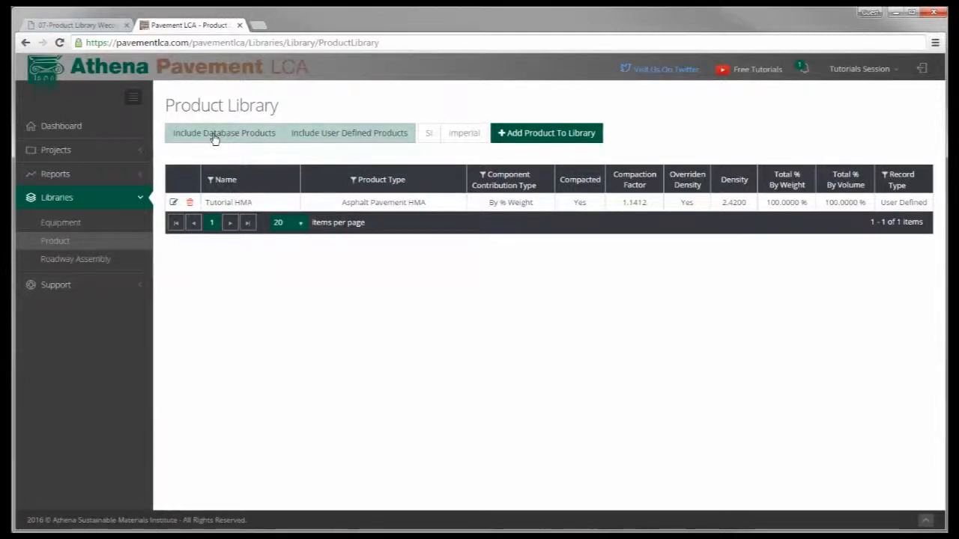
# Include database products in the Product Library listing and show 500 items per page to review the full list
pyautogui.click(215, 136)
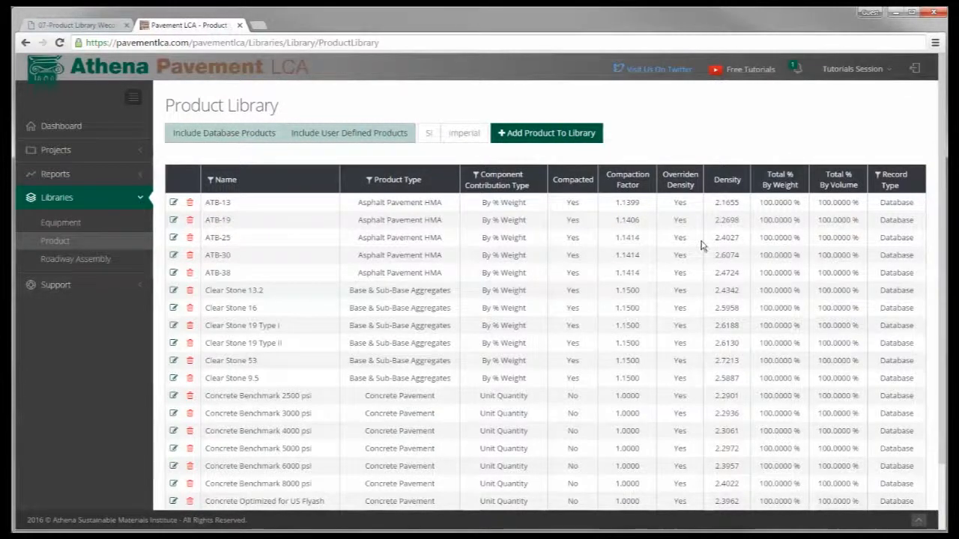
pyautogui.scroll(-1, 792, 314)
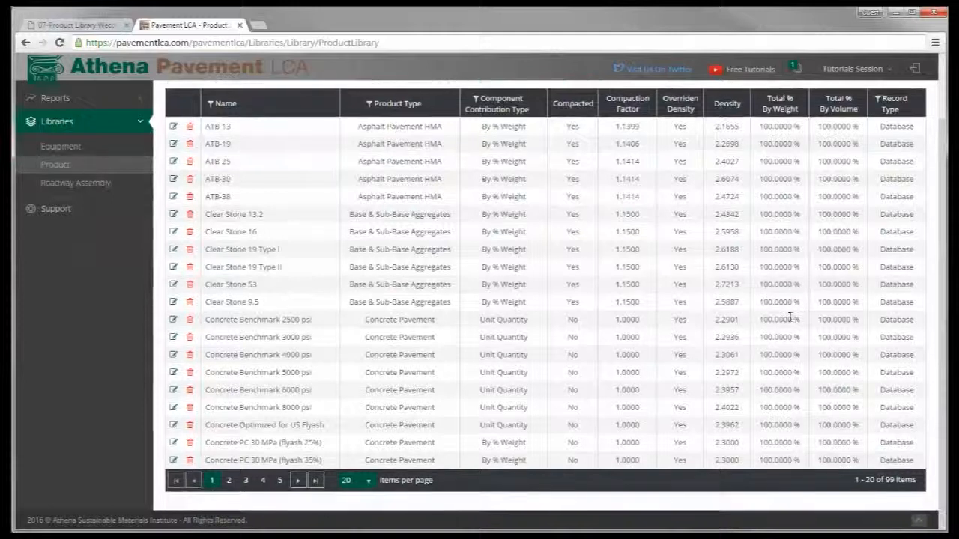
pyautogui.click(364, 484)
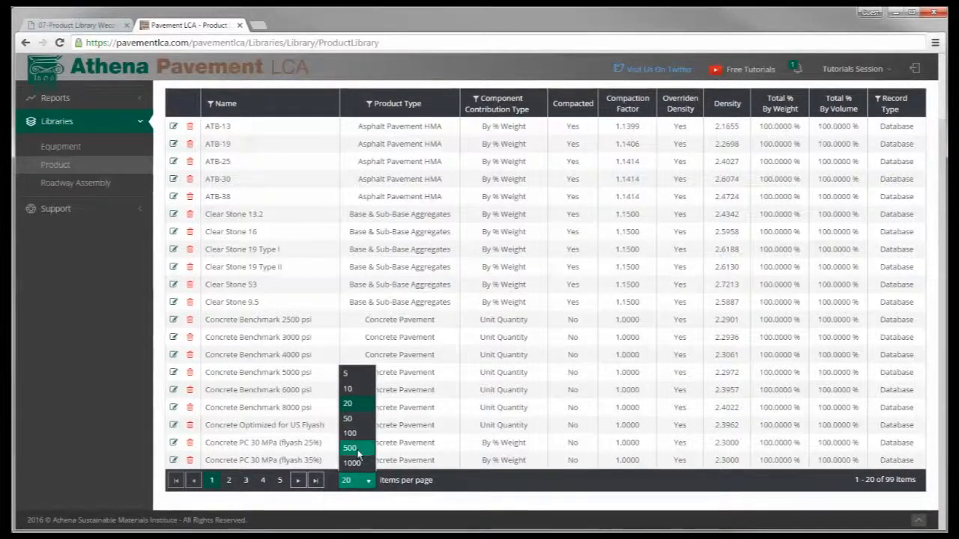
pyautogui.click(358, 450)
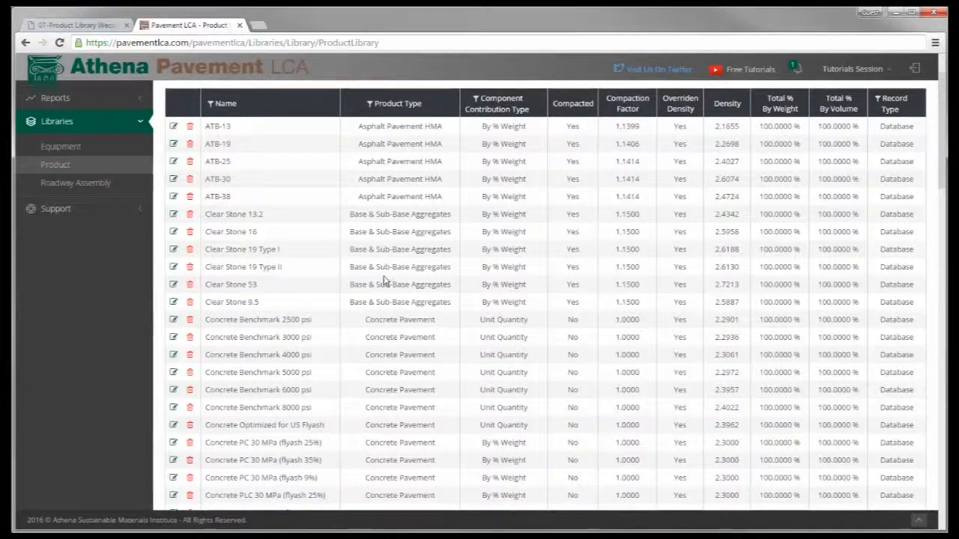
pyautogui.scroll(-10, 384, 280)
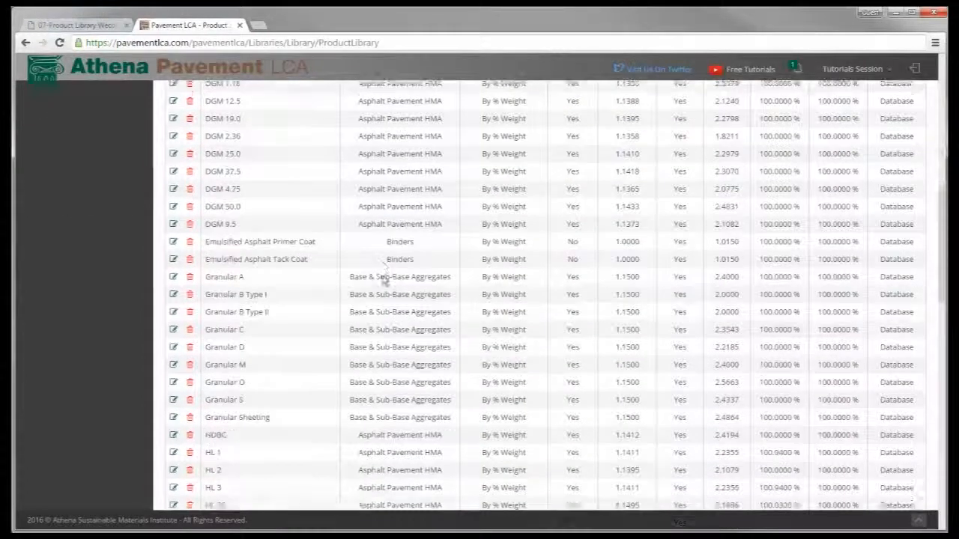
pyautogui.scroll(-10, 384, 278)
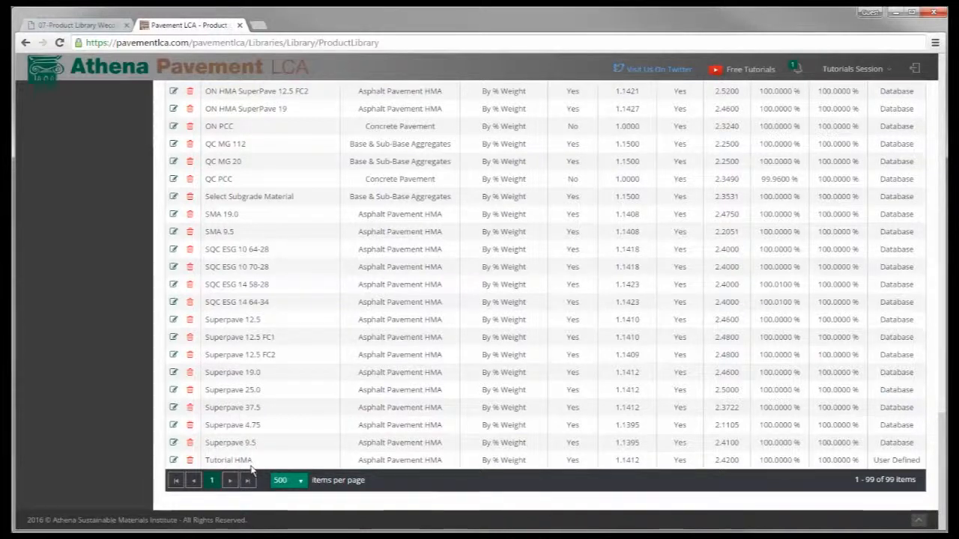
# Open the Concrete Benchmark 3000 psi database record and save it as a new user-defined product
pyautogui.scroll(5, 274, 454)
pyautogui.scroll(10, 274, 455)
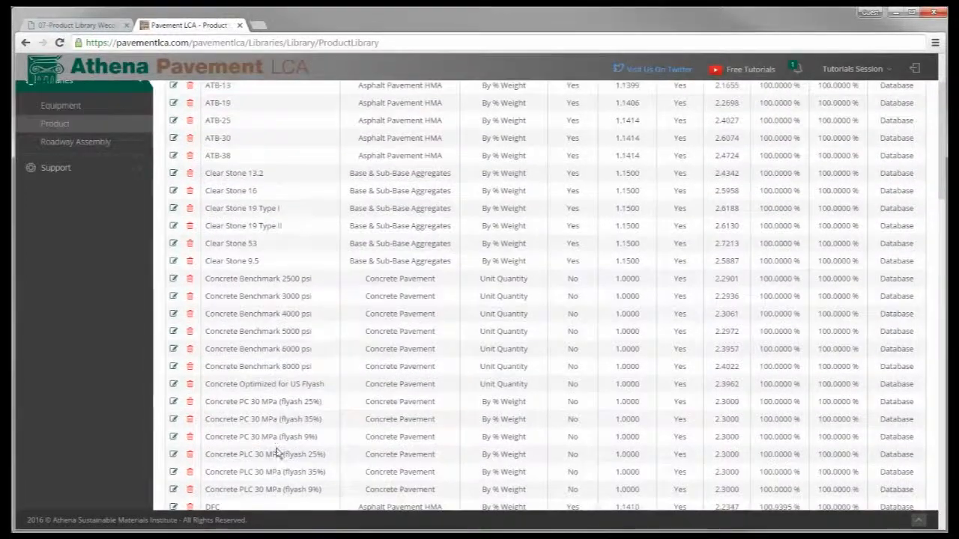
pyautogui.scroll(3, 276, 448)
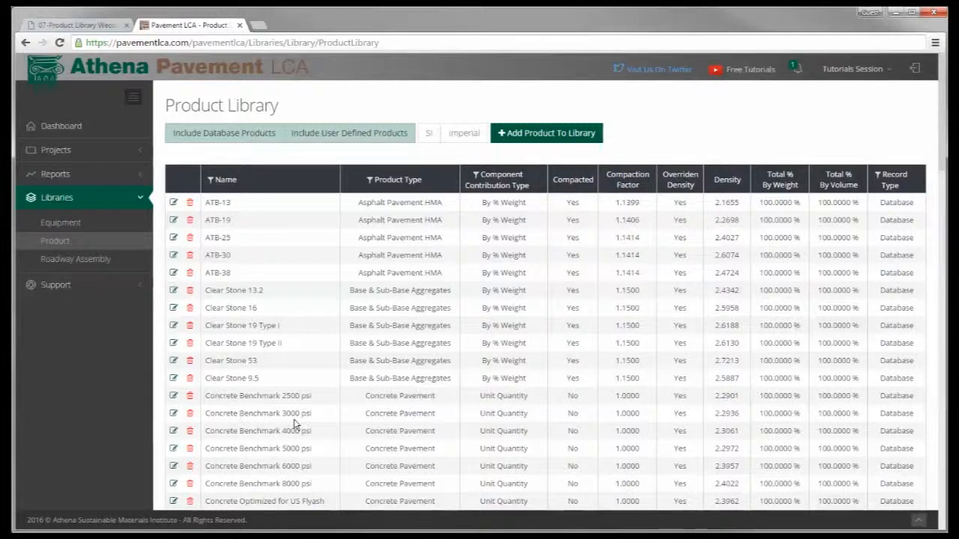
pyautogui.click(174, 414)
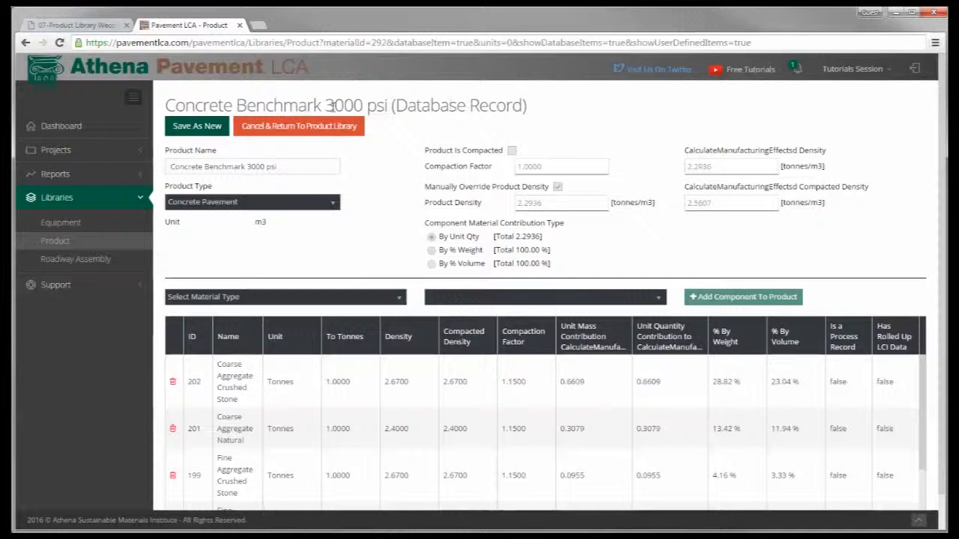
pyautogui.click(194, 129)
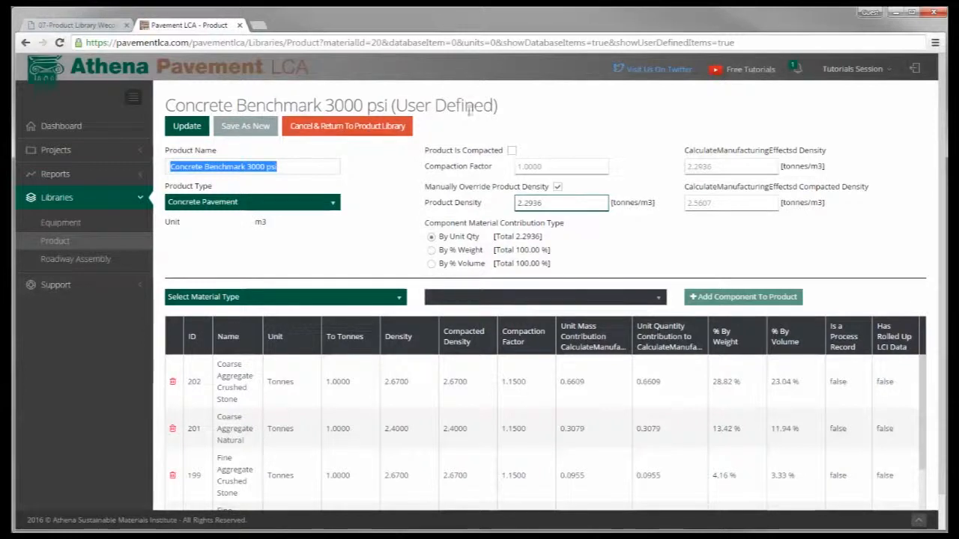
# Rename the copied concrete product as Tutorial PCC
pyautogui.click(283, 167)
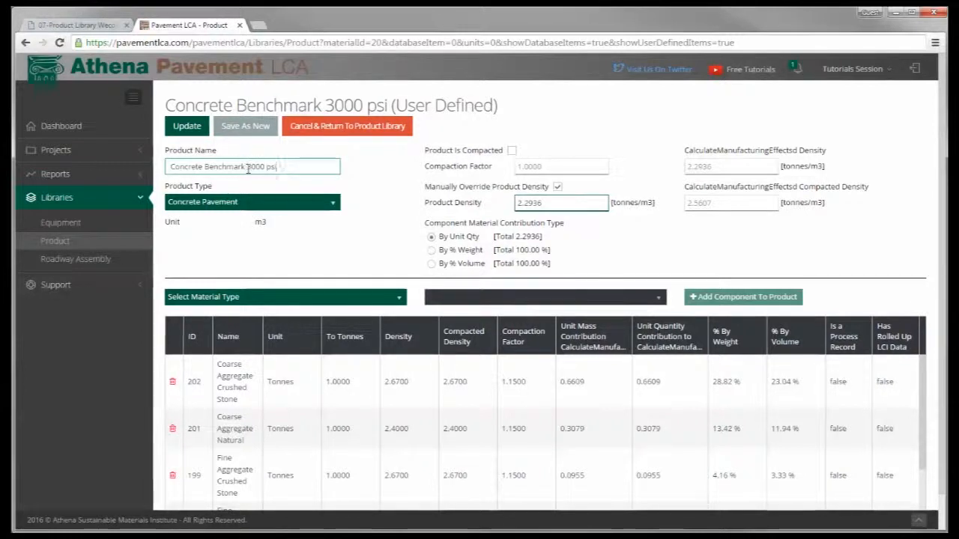
pyautogui.moveTo(246, 167); pyautogui.dragTo(159, 166)
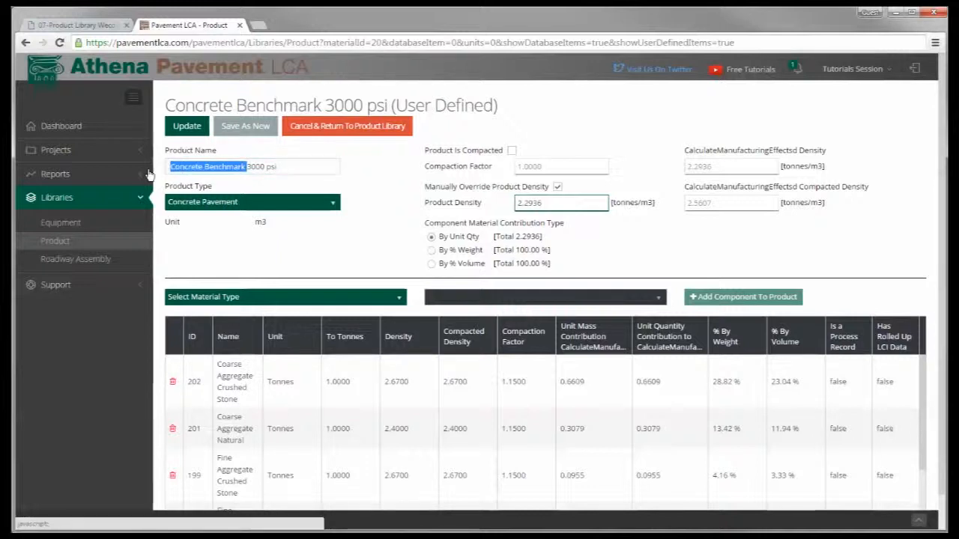
pyautogui.press('BackSpace')
pyautogui.write('Tu')
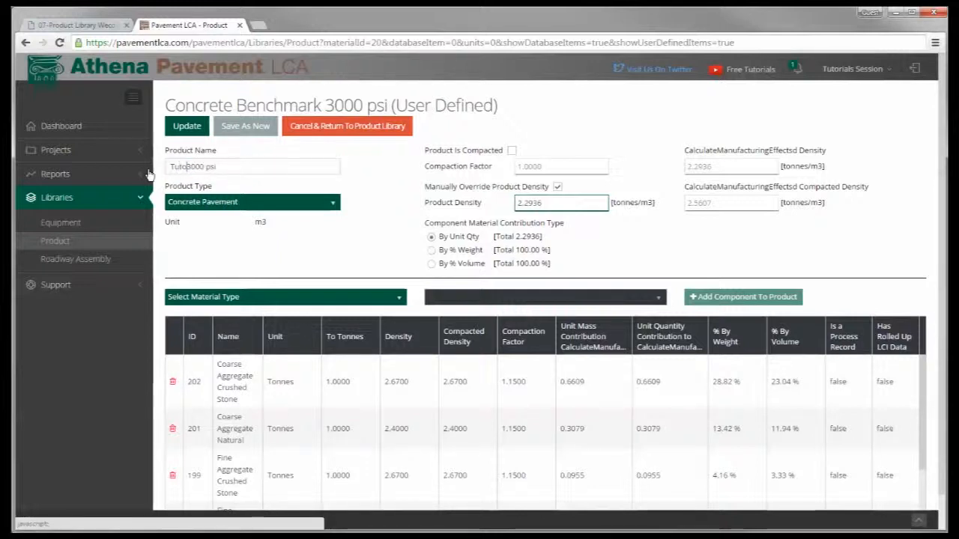
pyautogui.write('torial')
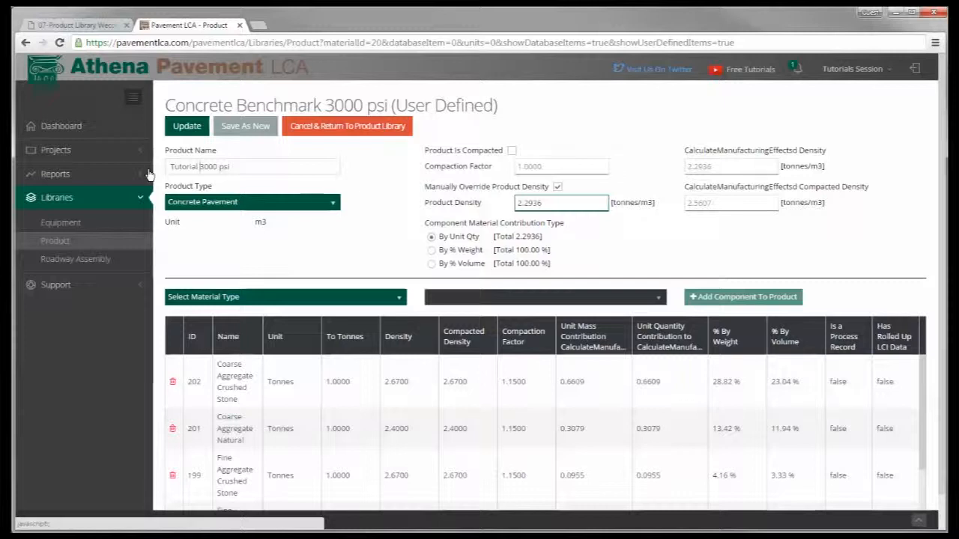
pyautogui.write(' PCC')
pyautogui.press('Delete')
pyautogui.press('Delete')
pyautogui.press('Delete')
pyautogui.press('Delete')
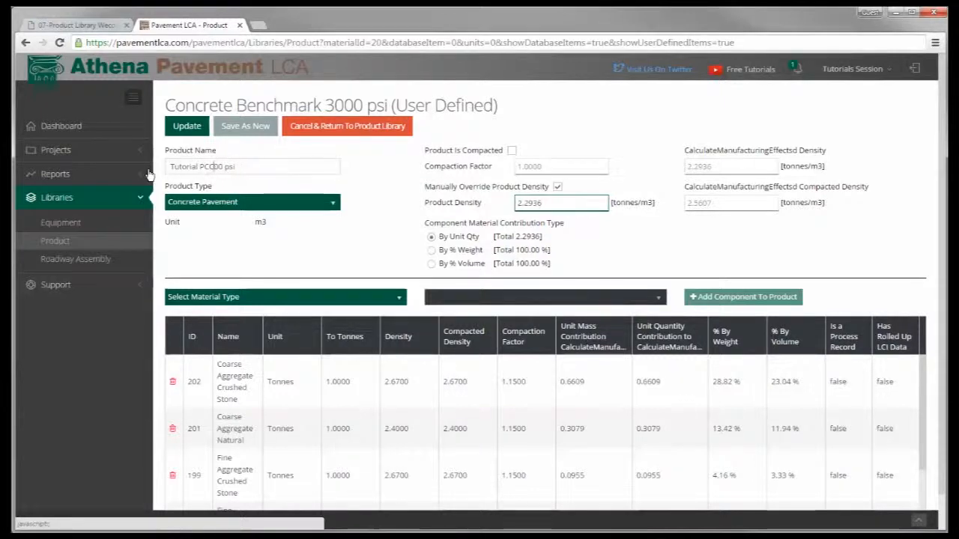
pyautogui.press('Delete')
pyautogui.press('Delete')
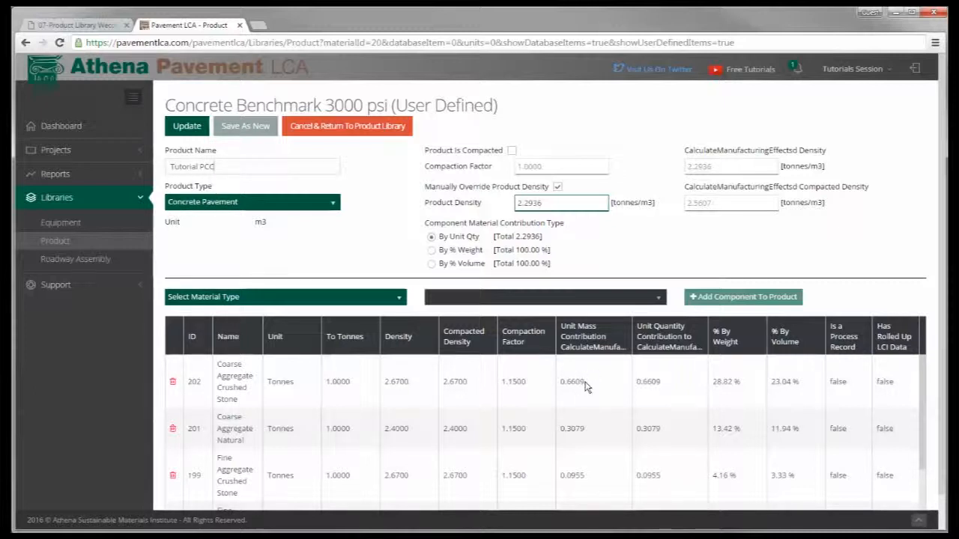
# Set the fly ash component's unit quantity contribution to 0.0457 tonnes
pyautogui.scroll(-3, 589, 386)
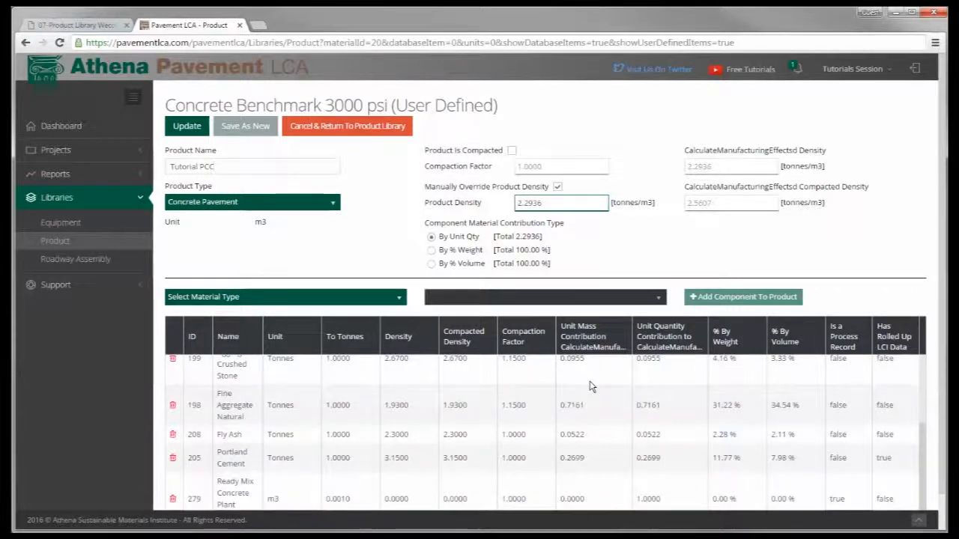
pyautogui.scroll(2, 590, 385)
pyautogui.scroll(-2, 589, 386)
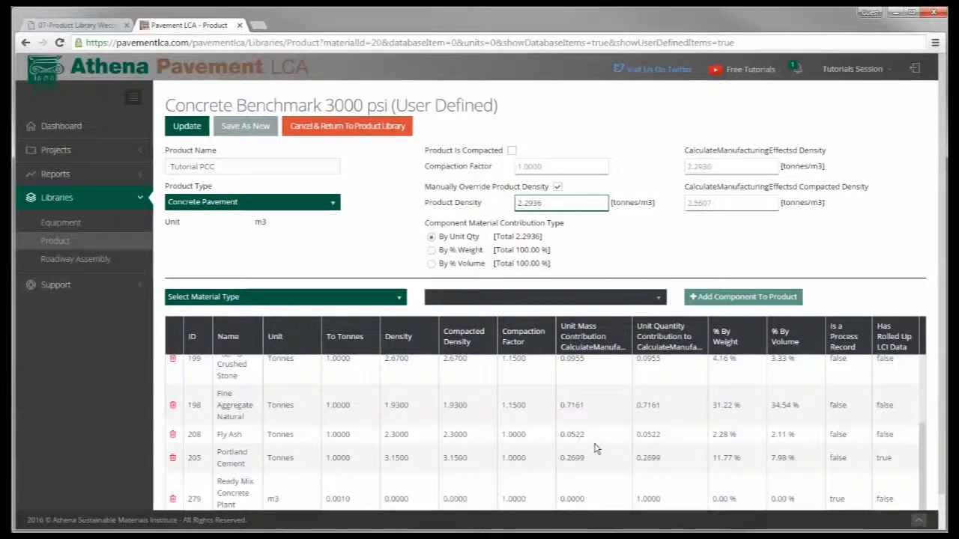
pyautogui.click(653, 434)
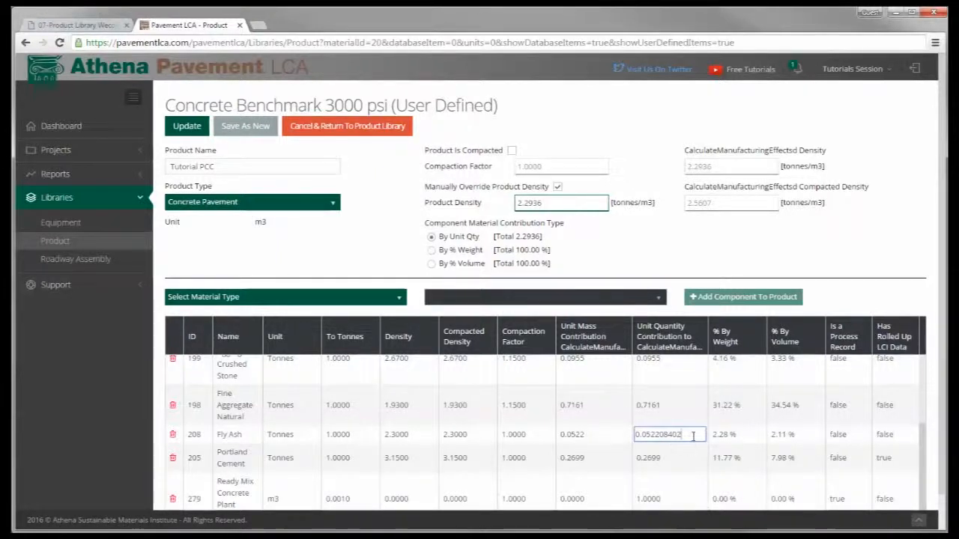
pyautogui.moveTo(691, 434); pyautogui.dragTo(621, 438)
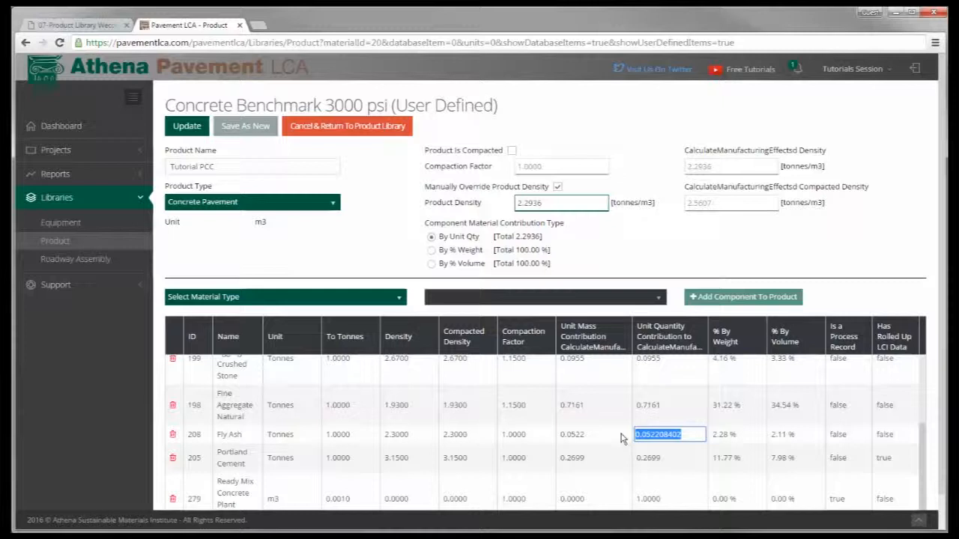
pyautogui.write('.2385')
pyautogui.moveTo(657, 434); pyautogui.dragTo(637, 433)
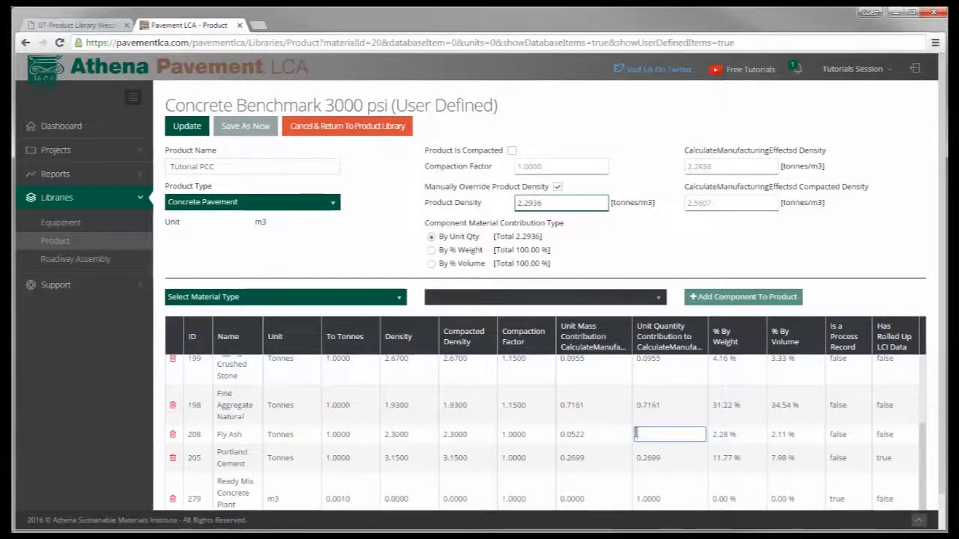
pyautogui.write('0457')
pyautogui.click(666, 461)
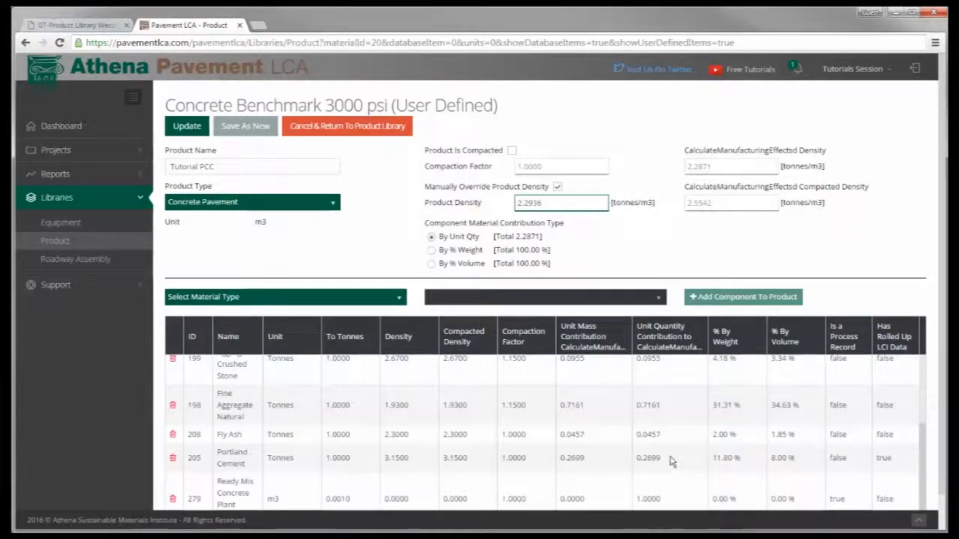
# Set the Portland cement component's unit quantity contribution to 0.2385 tonnes
pyautogui.click(651, 459)
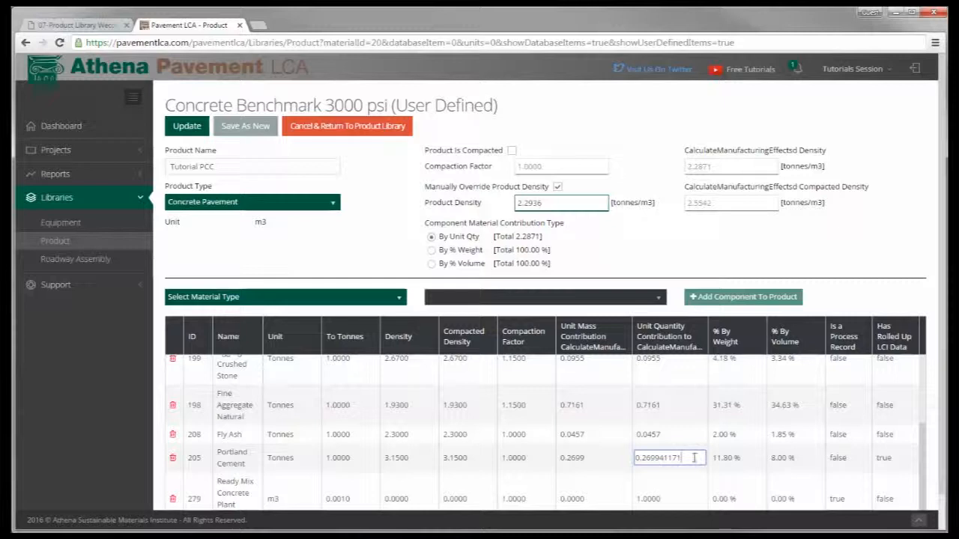
pyautogui.moveTo(694, 458); pyautogui.dragTo(633, 461)
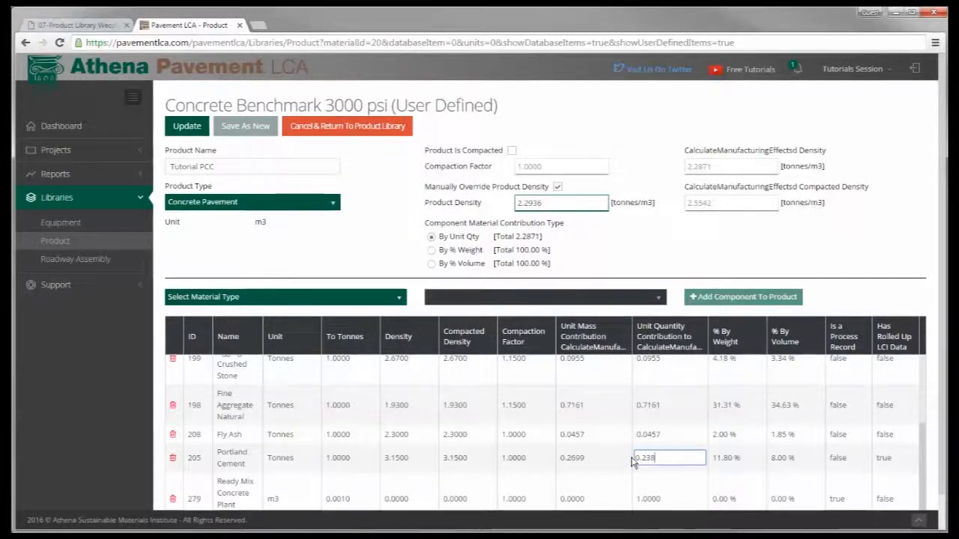
pyautogui.click(650, 433)
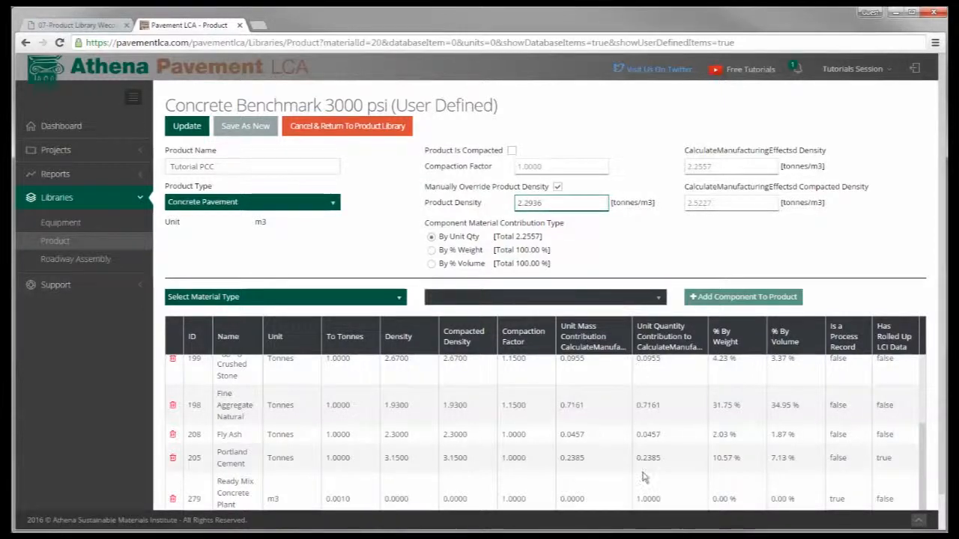
# Manually override the product density with 2.2557 tonnes/m3, keeping the override option enabled
pyautogui.click(558, 188)
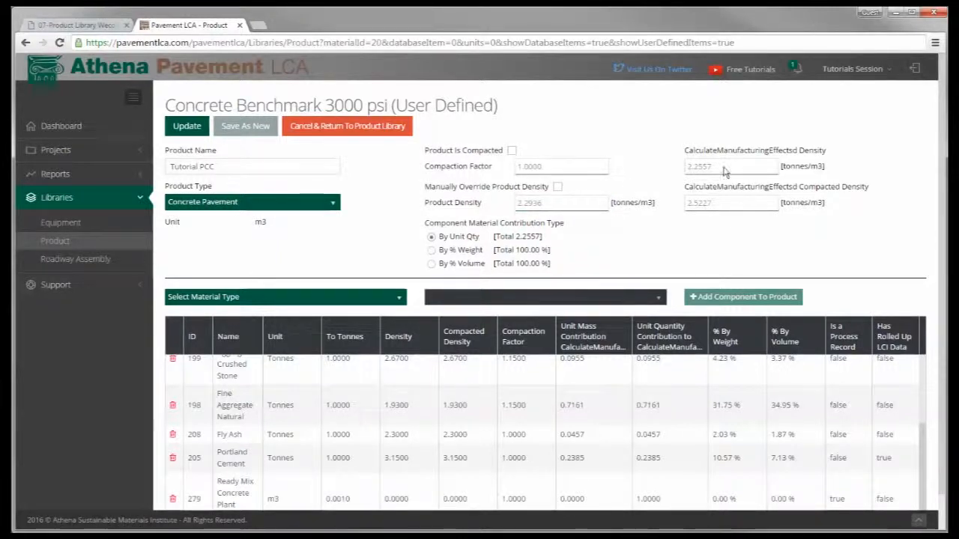
pyautogui.click(558, 188)
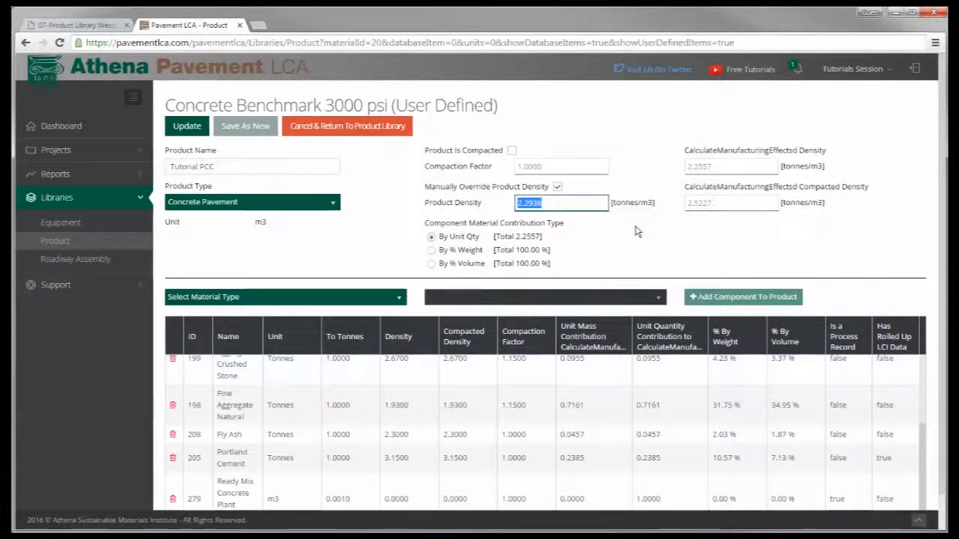
pyautogui.write('2')
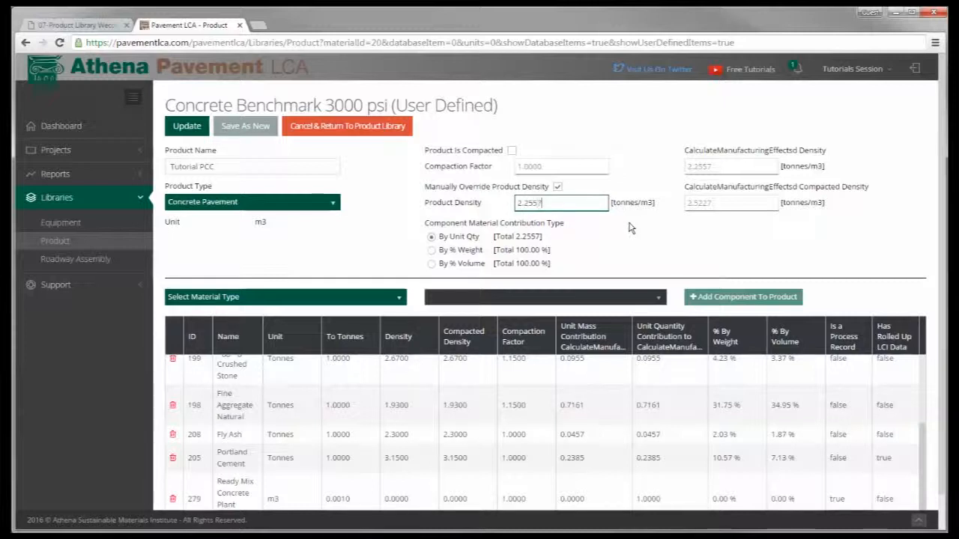
pyautogui.click(559, 187)
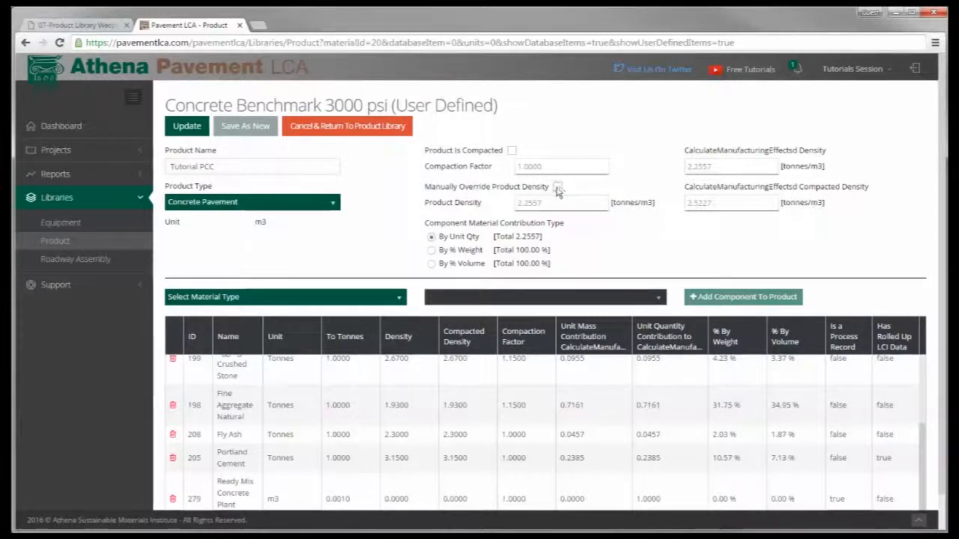
pyautogui.click(558, 187)
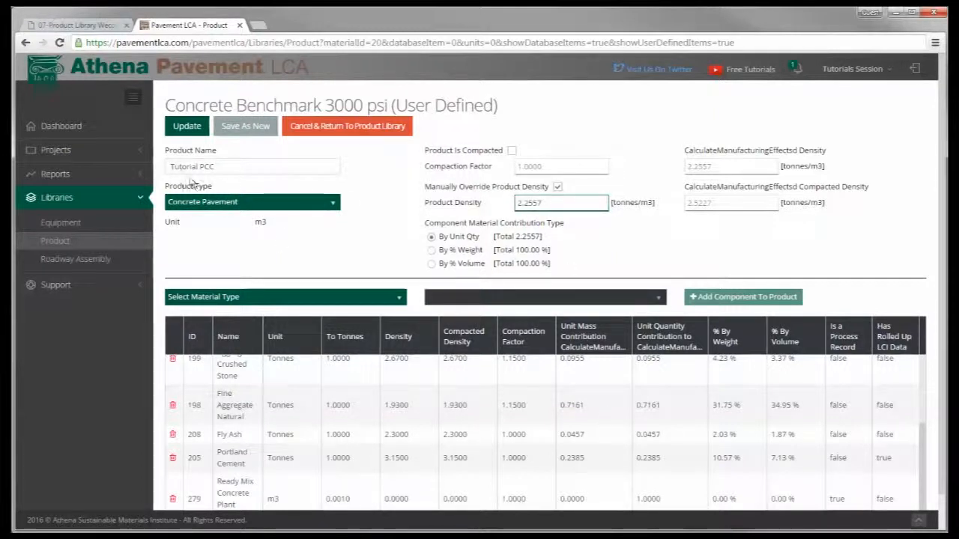
# Update the Tutorial PCC product record and return to the Product Library listing
pyautogui.click(184, 126)
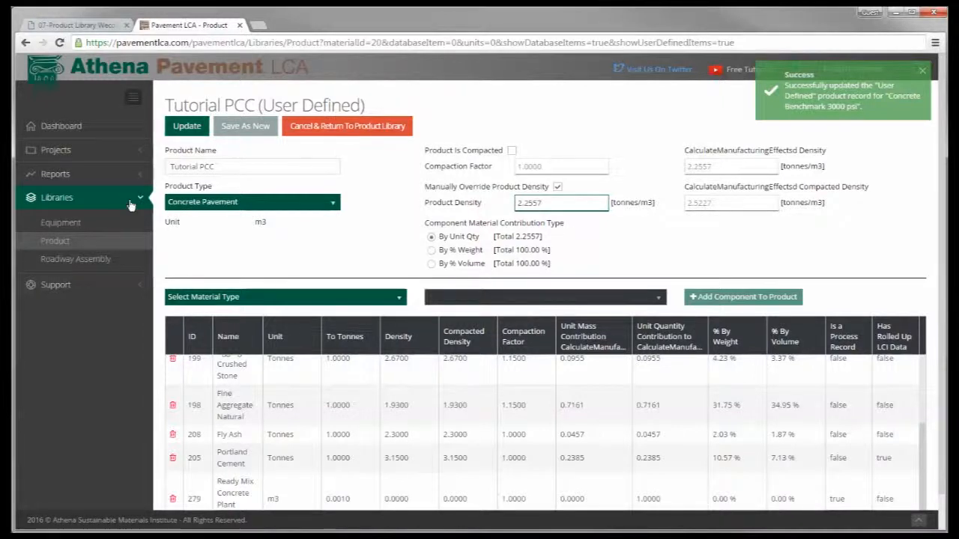
pyautogui.click(50, 246)
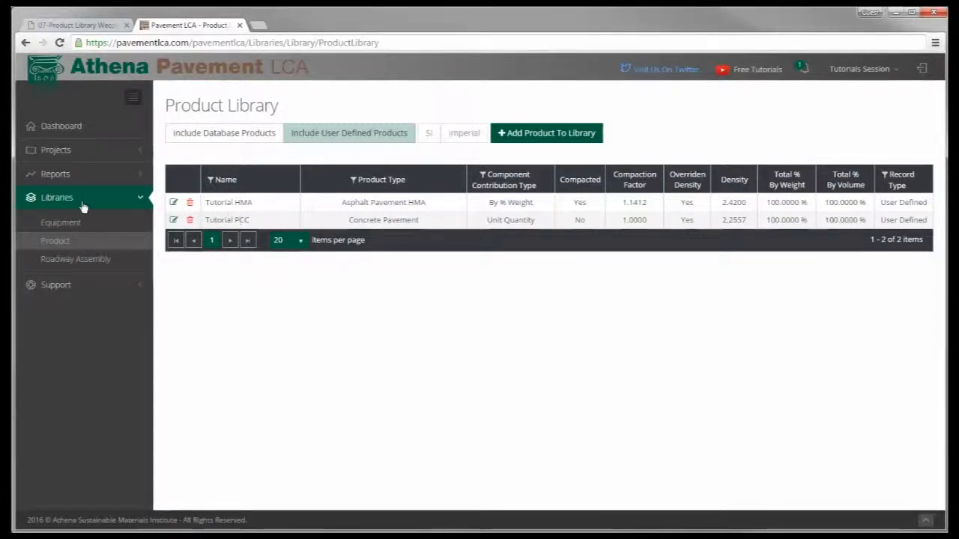
# Open the saved Tutorial HMA project and display its project roadways
pyautogui.click(55, 158)
pyautogui.click(27, 193)
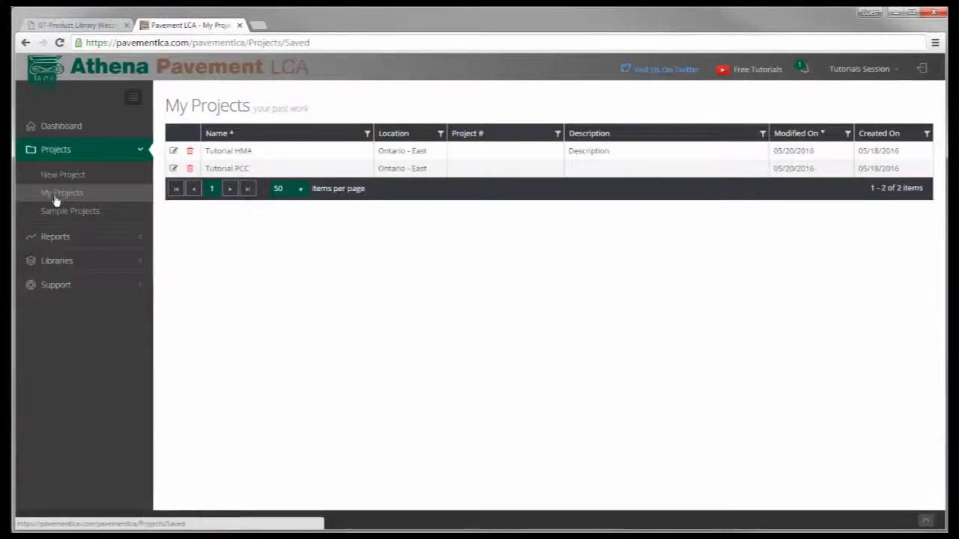
pyautogui.click(174, 152)
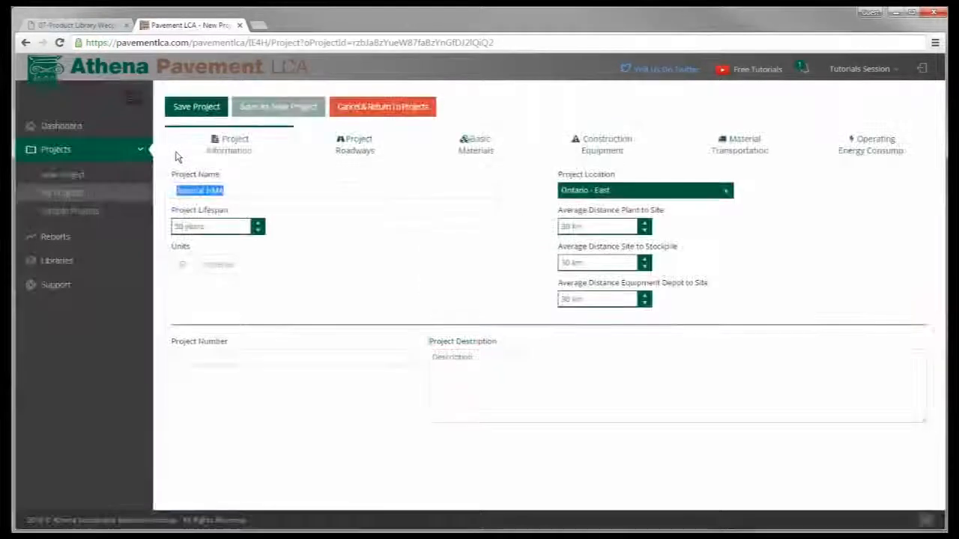
pyautogui.click(362, 153)
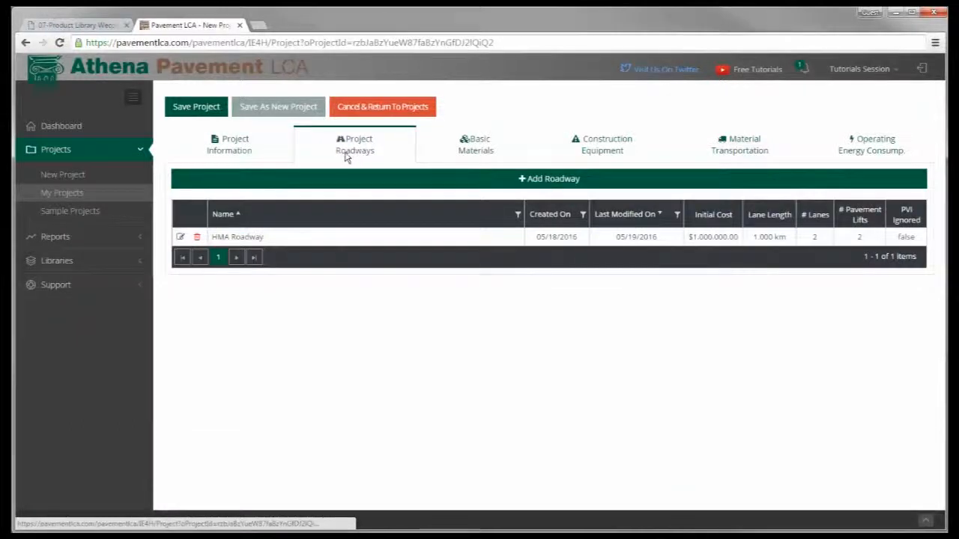
# Open the HMA Roadway for editing and set the Lane 1 Lift 1 material to Tutorial HMA
pyautogui.click(179, 238)
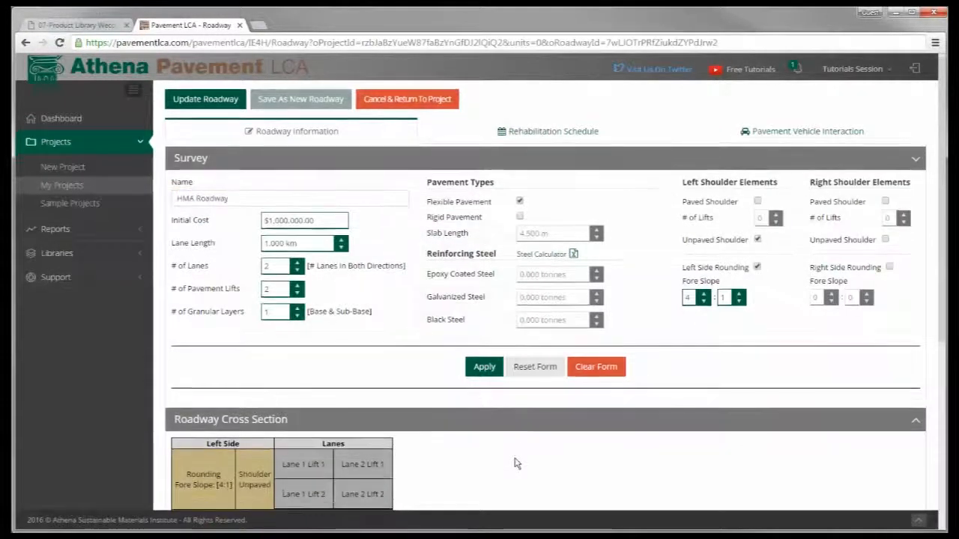
pyautogui.scroll(-4, 515, 464)
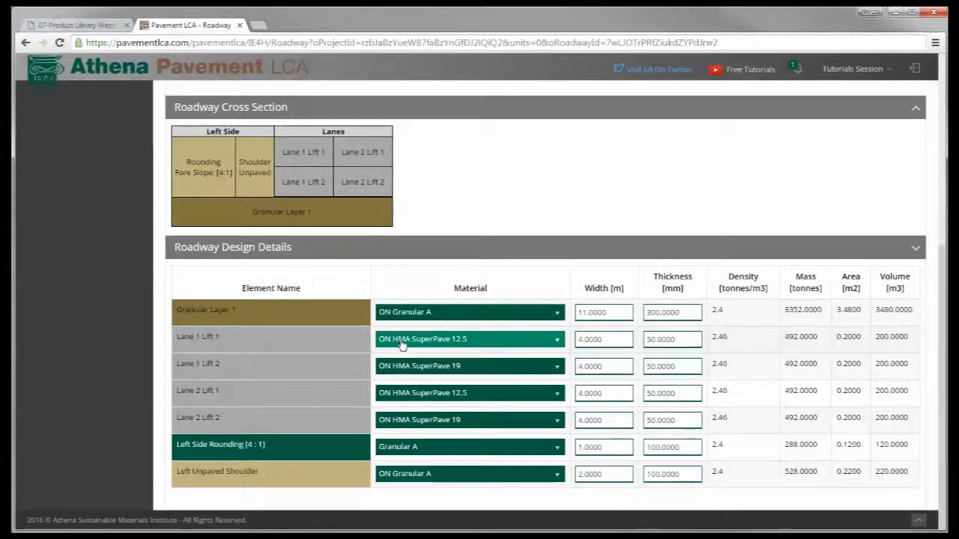
pyautogui.click(558, 344)
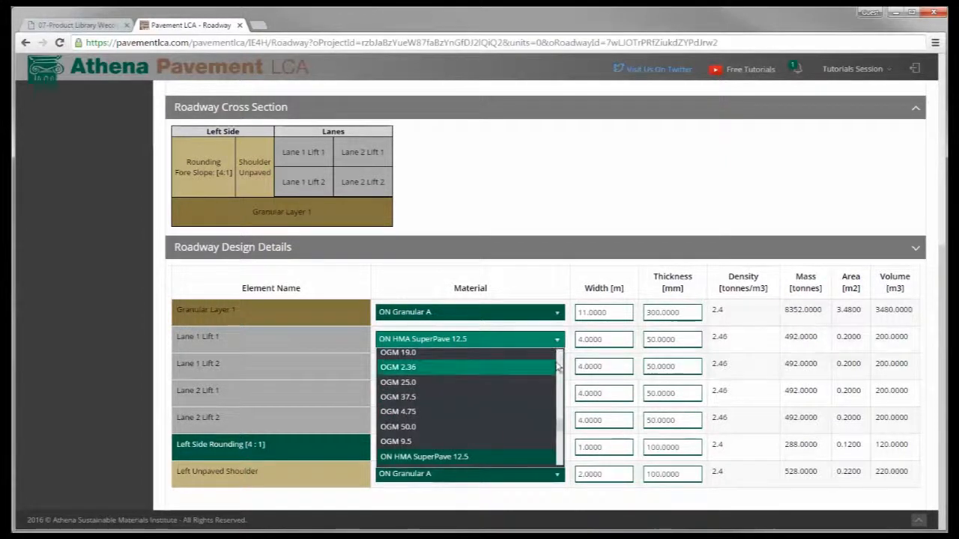
pyautogui.scroll(-1, 555, 413)
pyautogui.moveTo(555, 414); pyautogui.dragTo(558, 464)
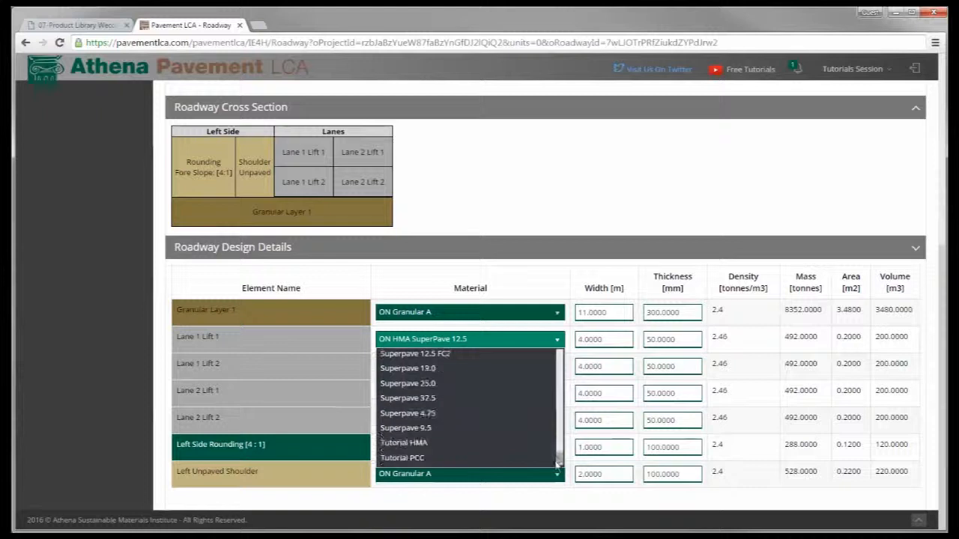
pyautogui.click(422, 445)
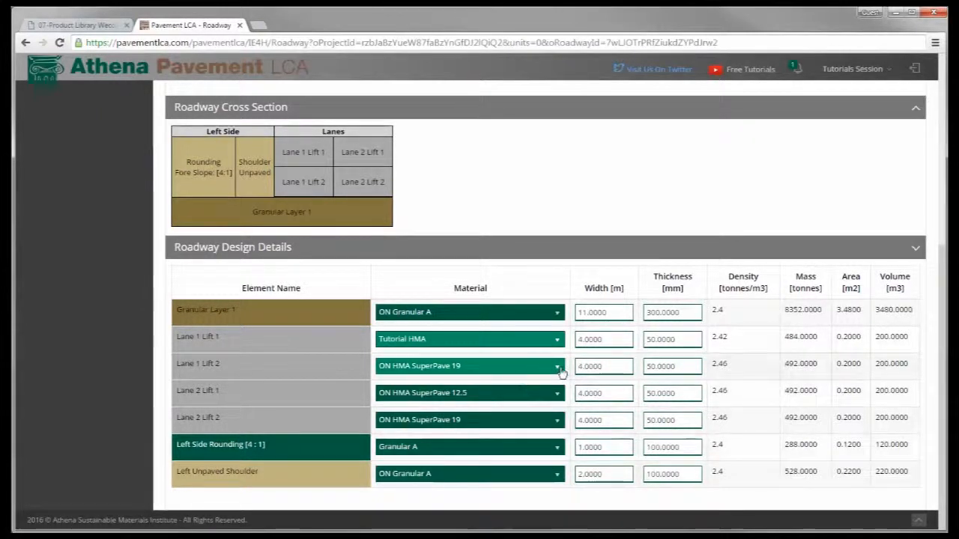
# Set the Lane 2 Lift 1 material to Tutorial HMA and update the HMA Roadway
pyautogui.click(561, 374)
pyautogui.click(561, 373)
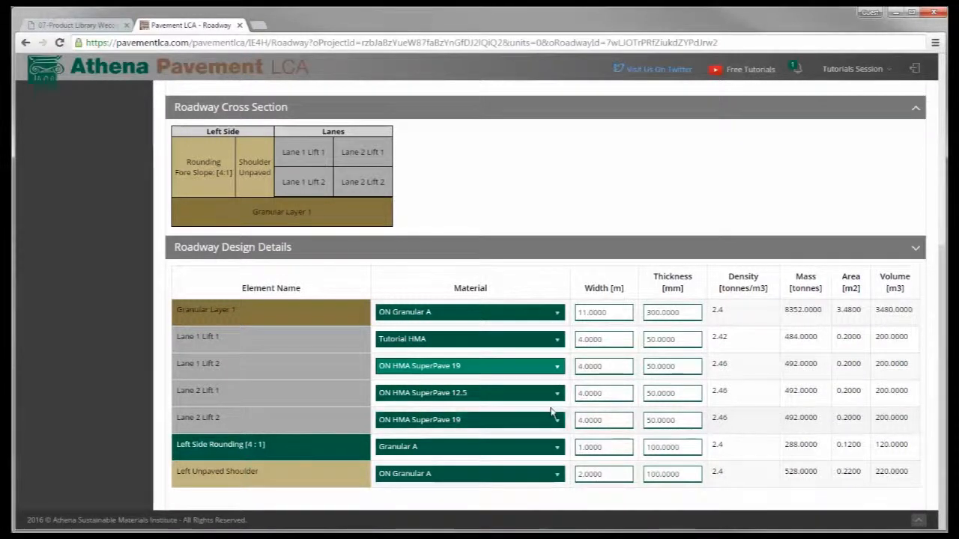
pyautogui.click(557, 394)
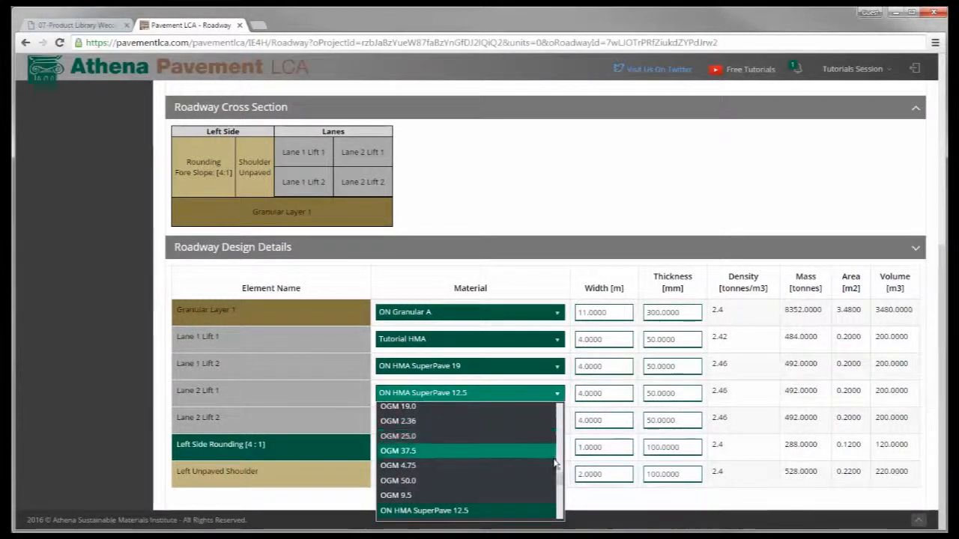
pyautogui.scroll(-3, 450, 487)
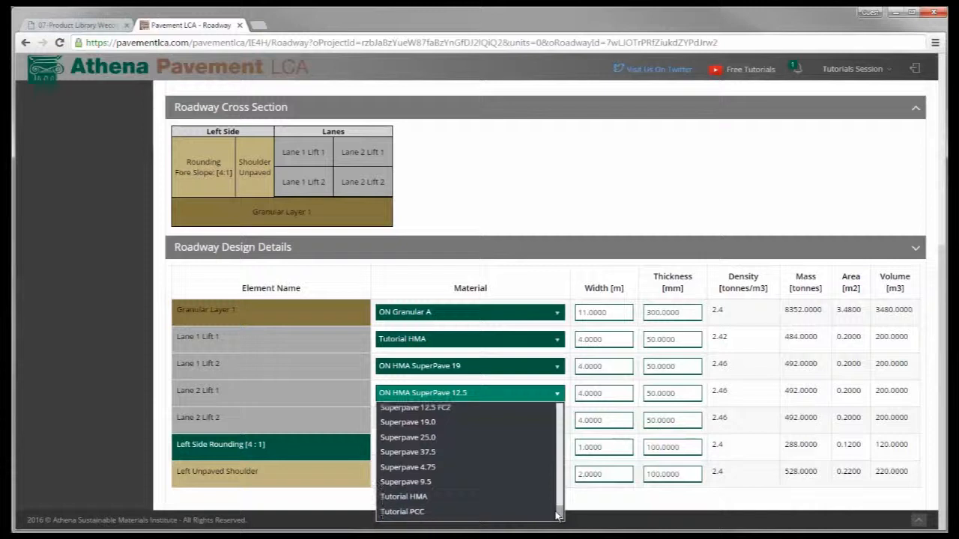
pyautogui.click(425, 498)
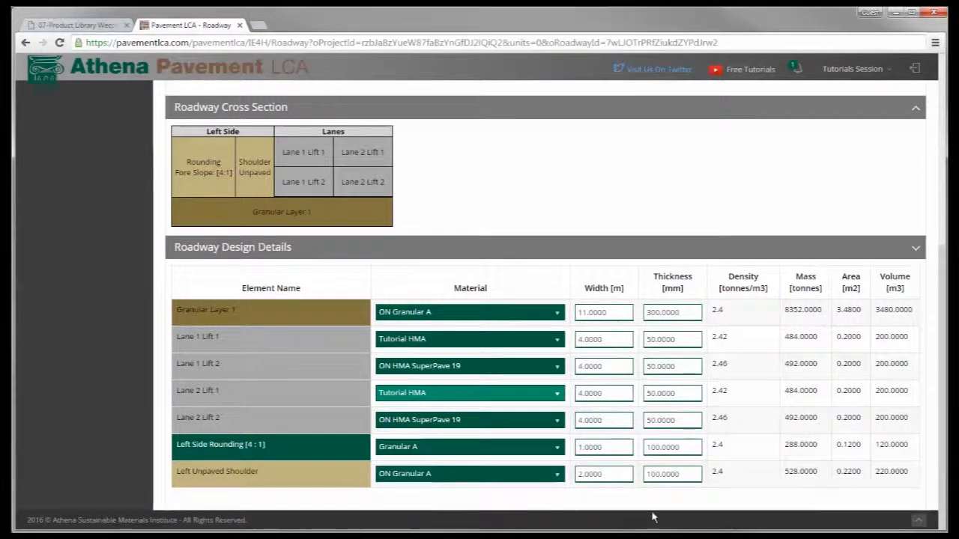
pyautogui.click(482, 156)
pyautogui.scroll(5, 483, 159)
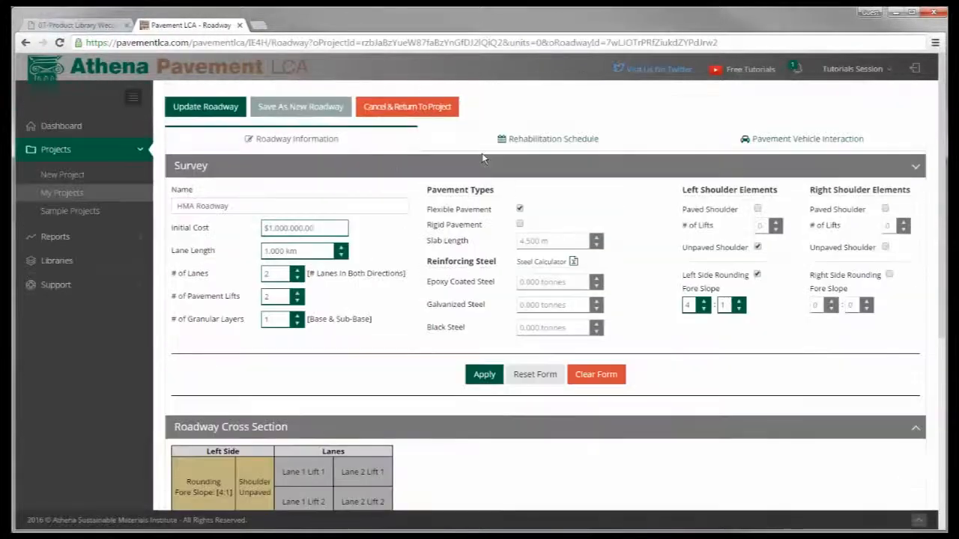
pyautogui.click(197, 110)
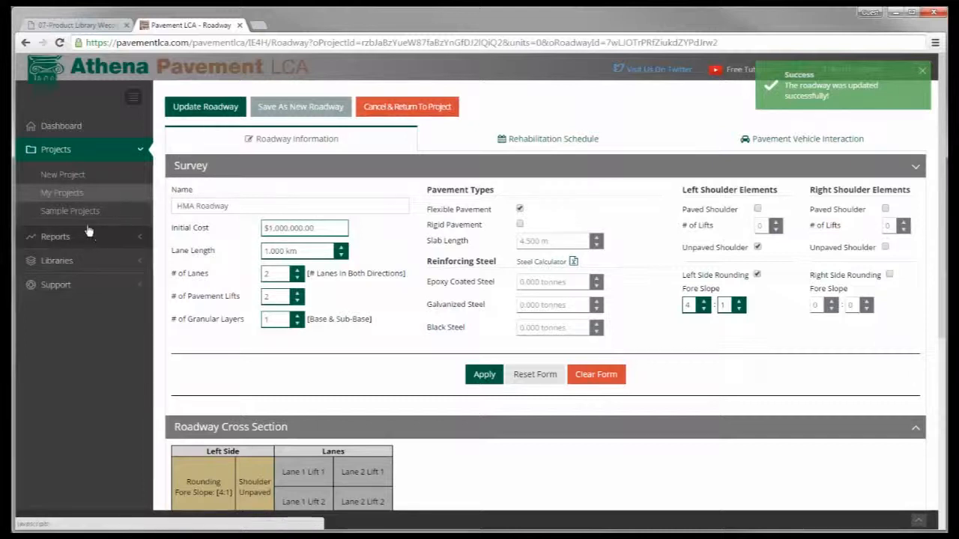
# Generate the Bill of Materials report for the Tutorial HMA project
pyautogui.click(59, 240)
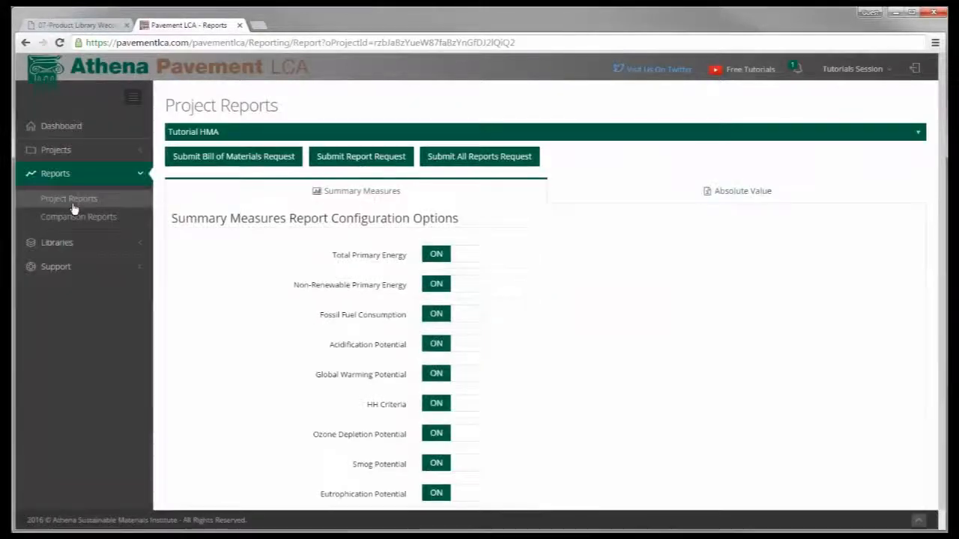
pyautogui.click(237, 160)
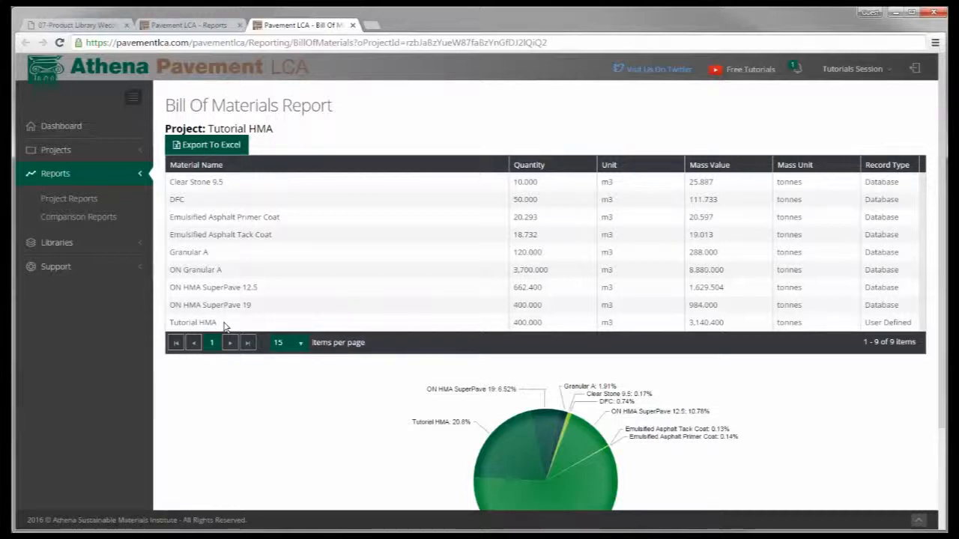
# Open the saved Tutorial PCC project and edit its PCC Roadway
pyautogui.click(63, 152)
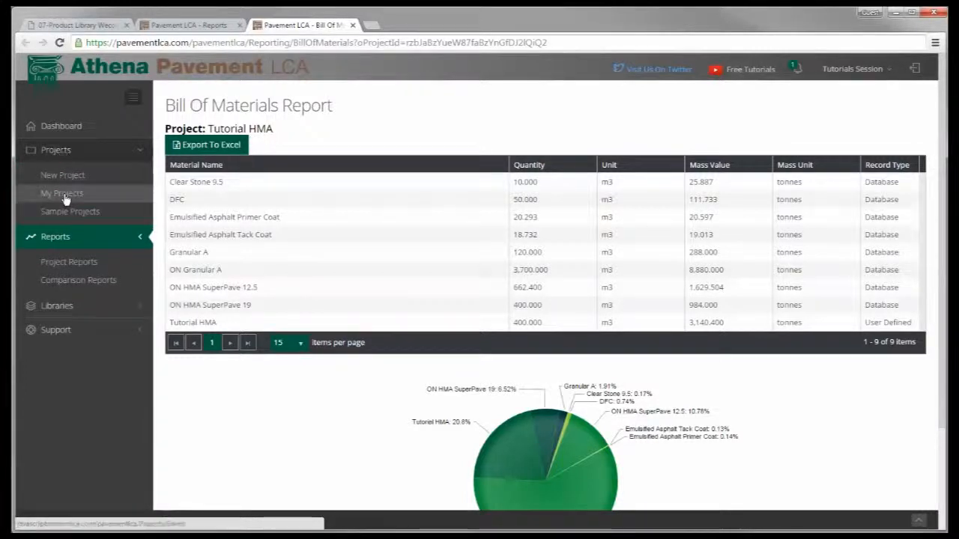
pyautogui.click(63, 194)
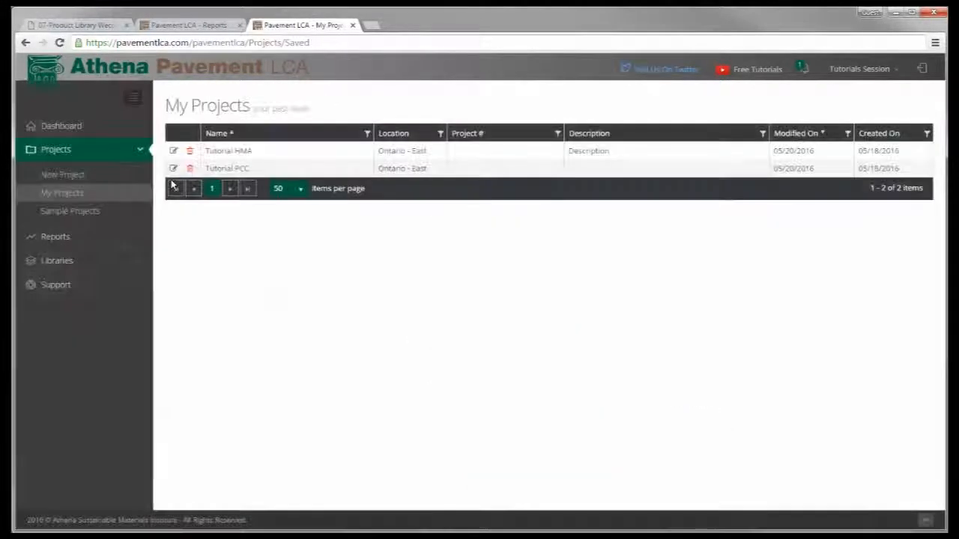
pyautogui.click(174, 169)
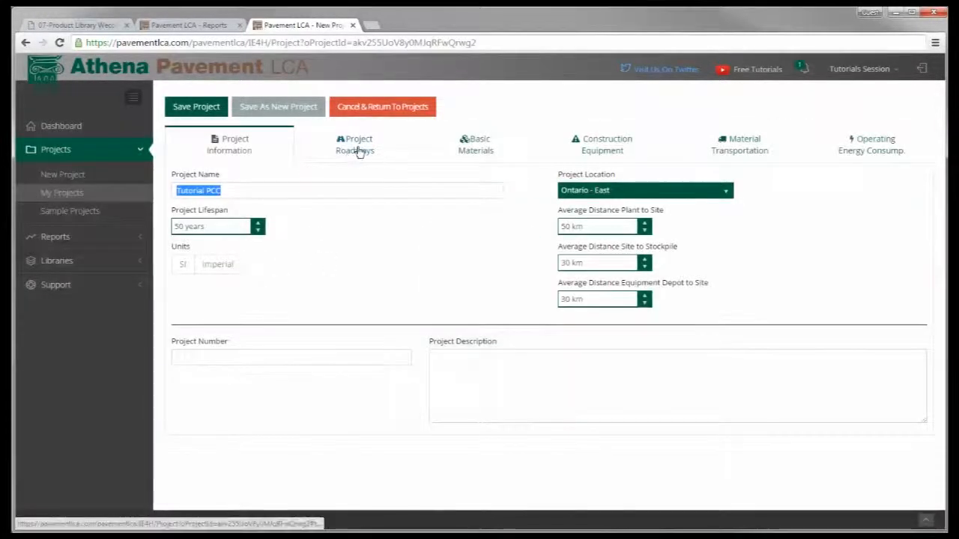
pyautogui.click(358, 151)
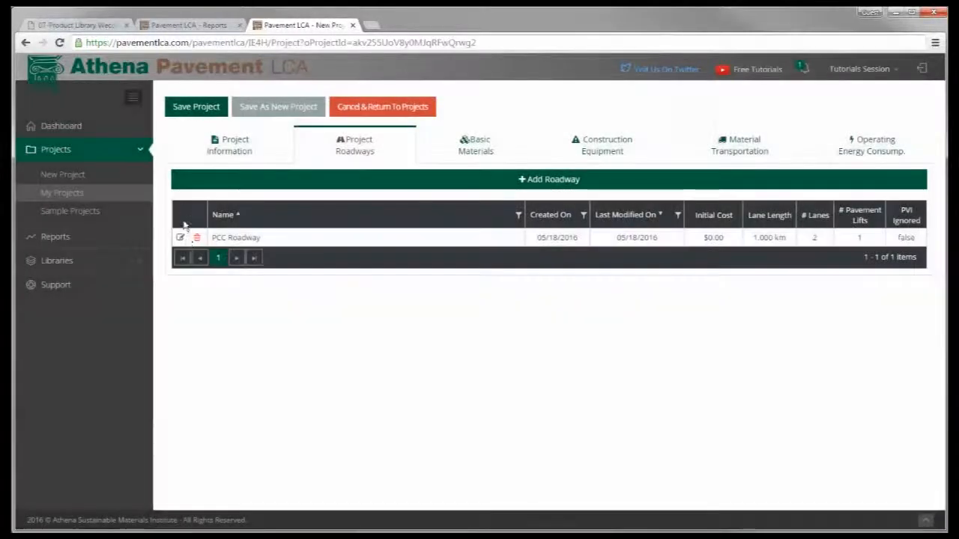
pyautogui.click(180, 237)
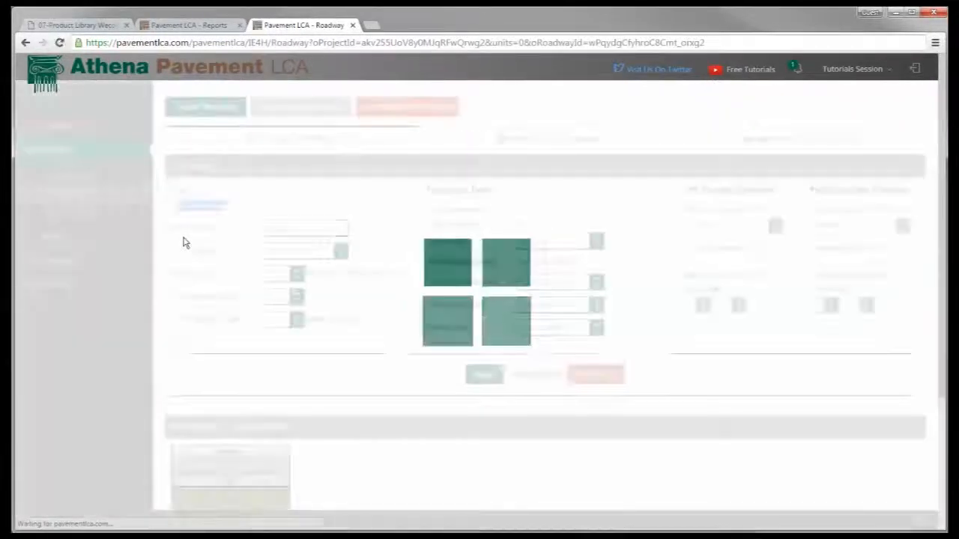
# Set the Lane 1 Lift 1 material of the PCC Roadway to Tutorial PCC
pyautogui.scroll(-3, 490, 475)
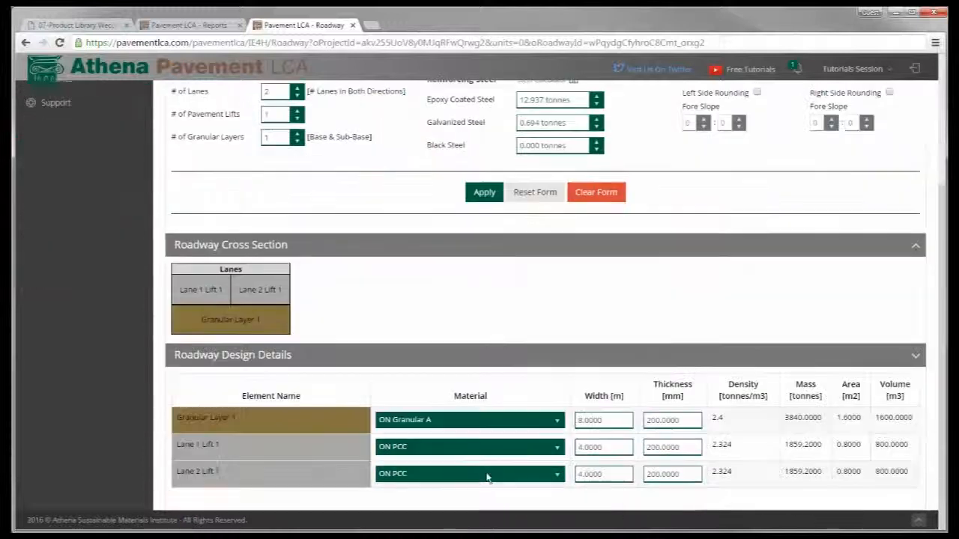
pyautogui.click(558, 448)
pyautogui.press('t')
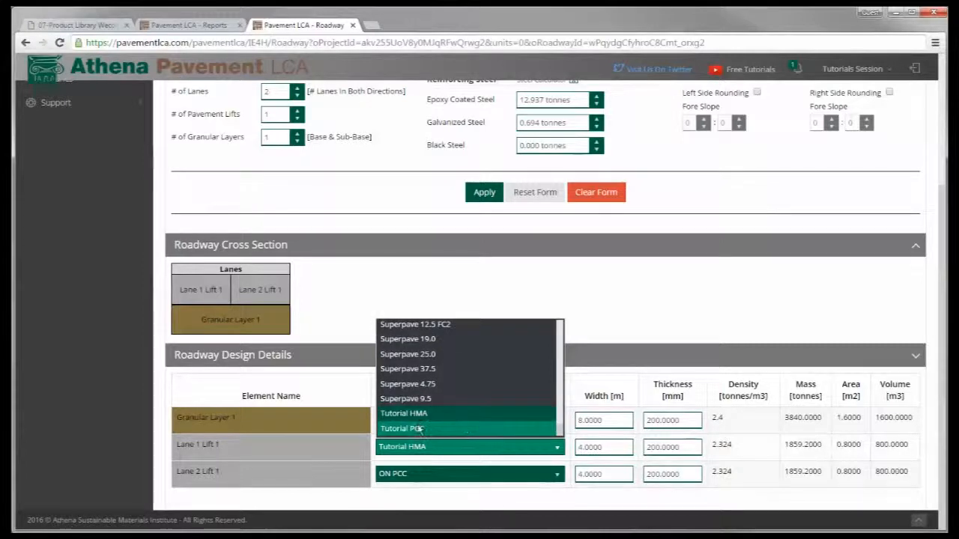
pyautogui.click(464, 428)
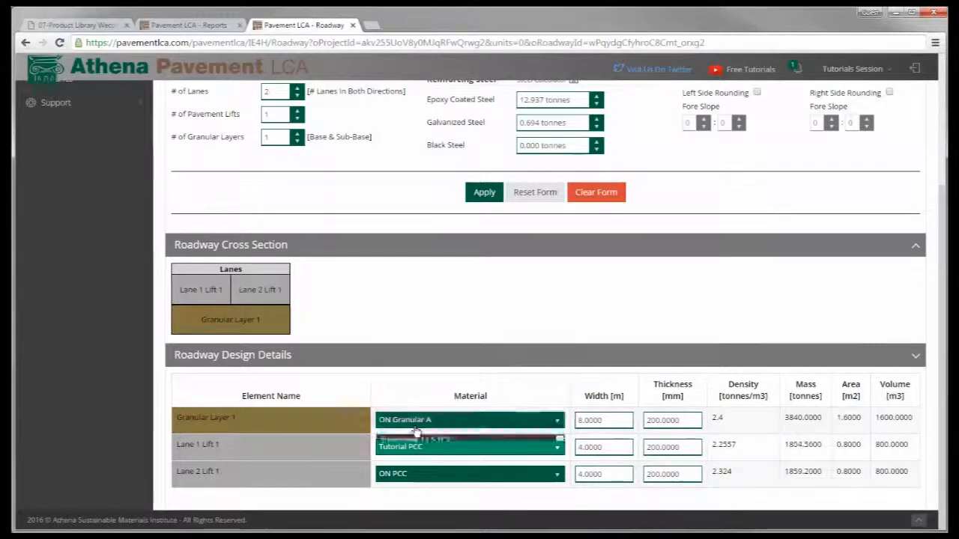
# Set the Lane 2 Lift 1 material to Tutorial PCC and update the PCC Roadway
pyautogui.click(418, 472)
pyautogui.scroll(-3, 542, 463)
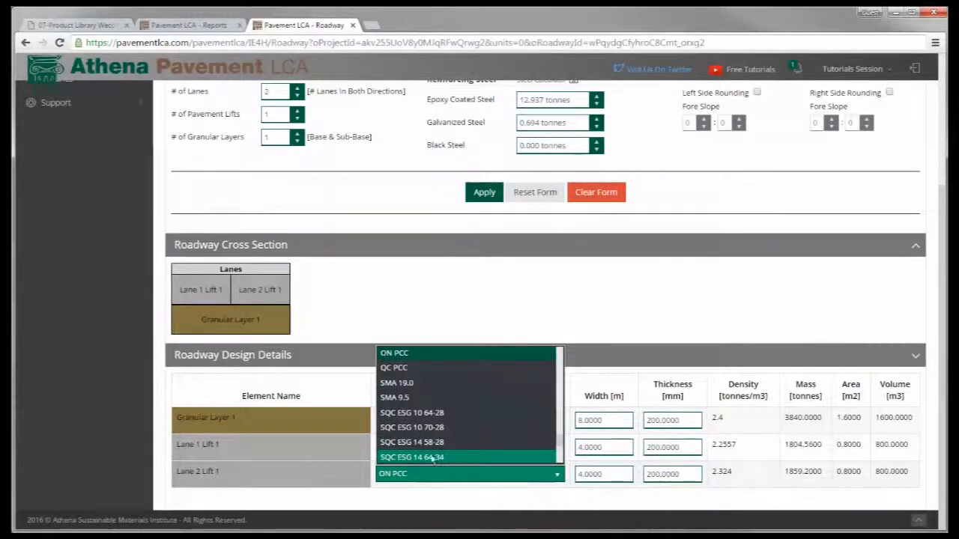
pyautogui.scroll(-5, 501, 447)
pyautogui.click(464, 454)
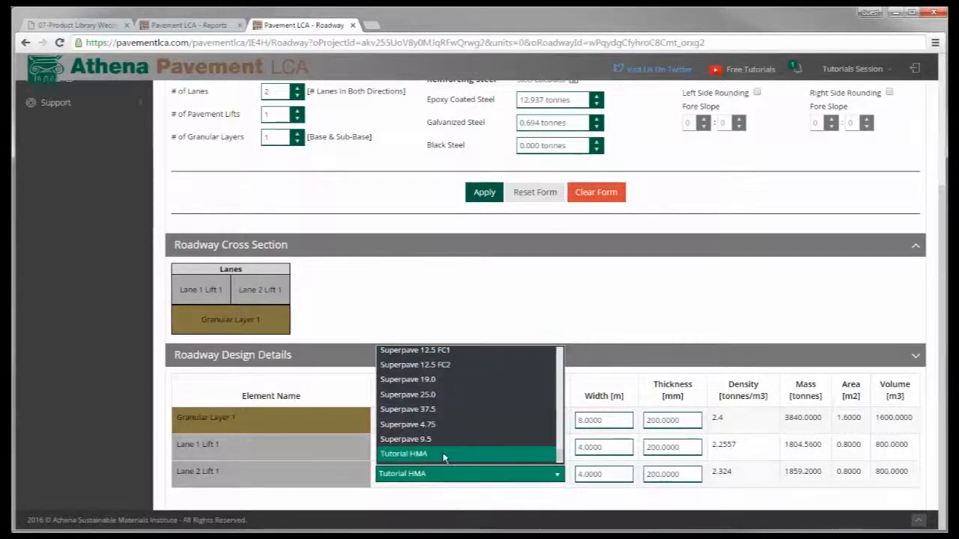
pyautogui.scroll(-1, 464, 457)
pyautogui.click(407, 456)
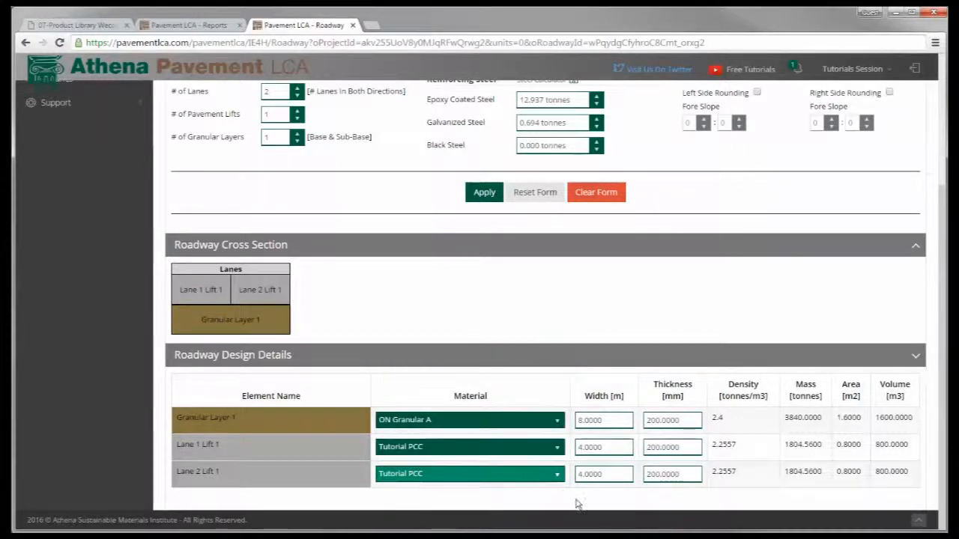
pyautogui.scroll(5, 434, 374)
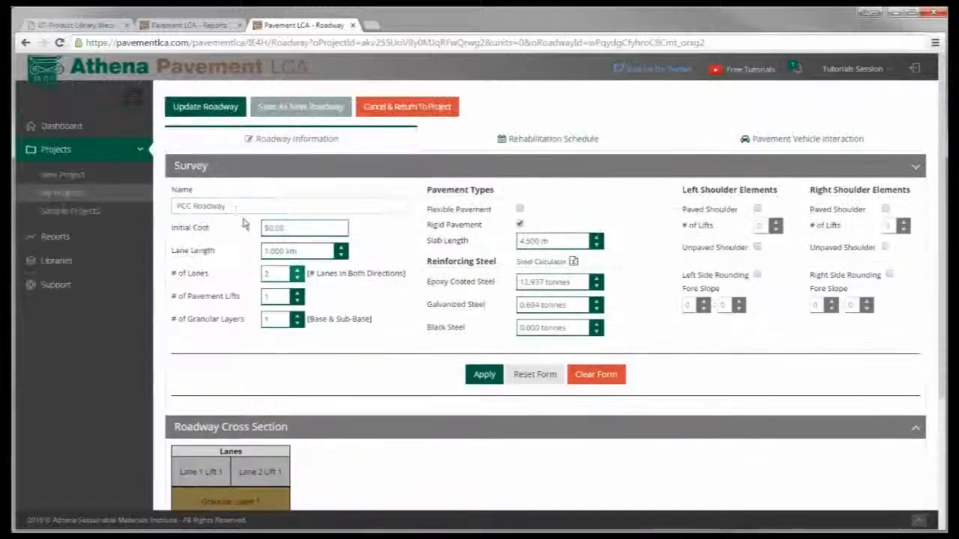
pyautogui.click(182, 109)
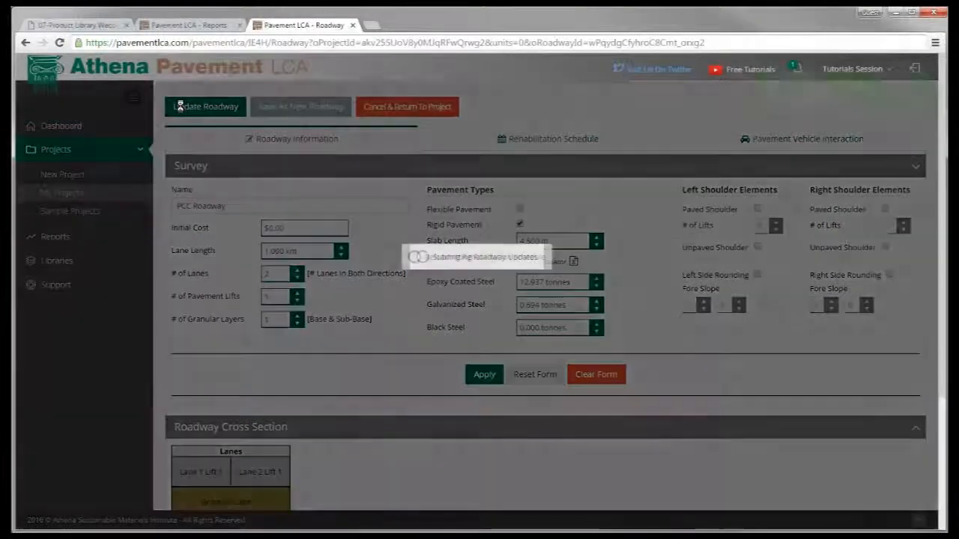
# In the rehabilitation schedule's year 25 Concrete Full Depth Repair activity, set the Concrete Paving material to Tutorial PCC
pyautogui.click(523, 144)
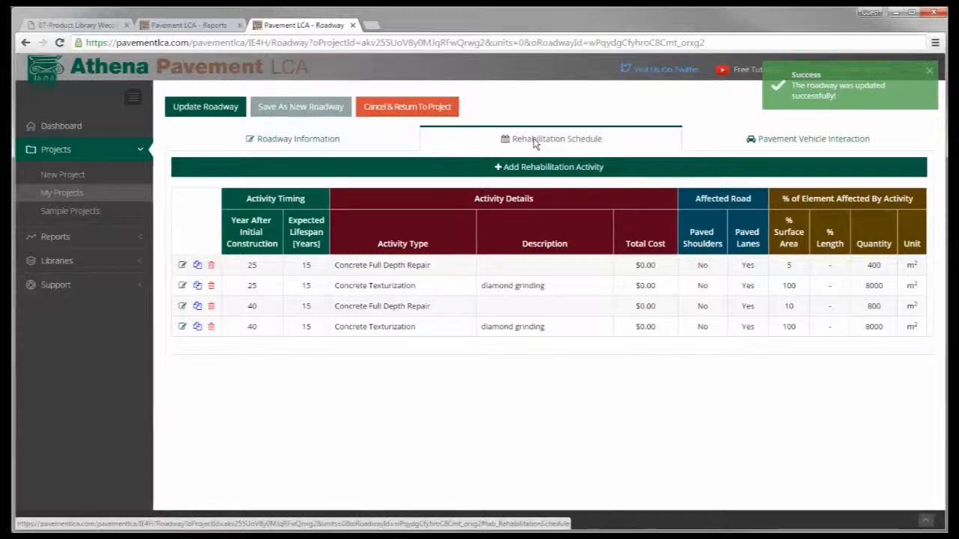
pyautogui.click(182, 267)
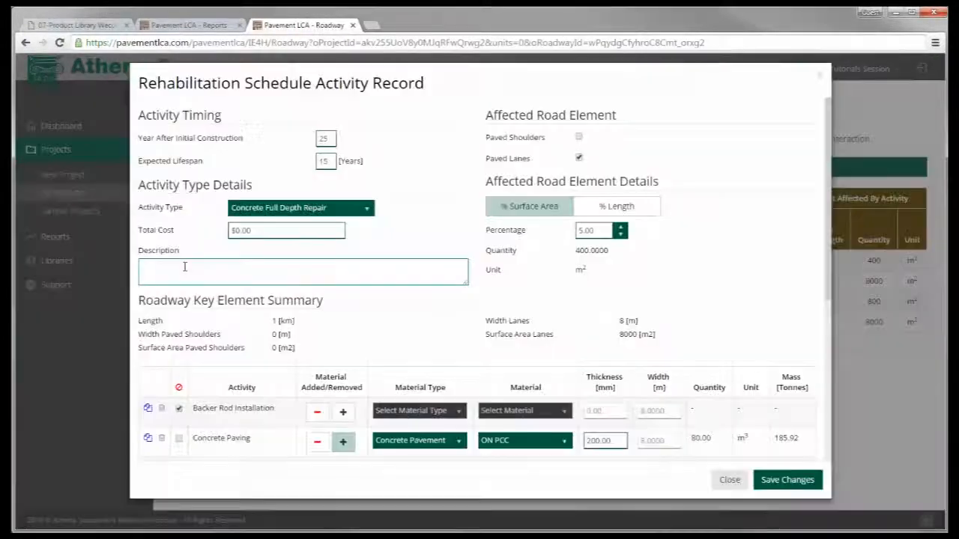
pyautogui.scroll(-4, 567, 418)
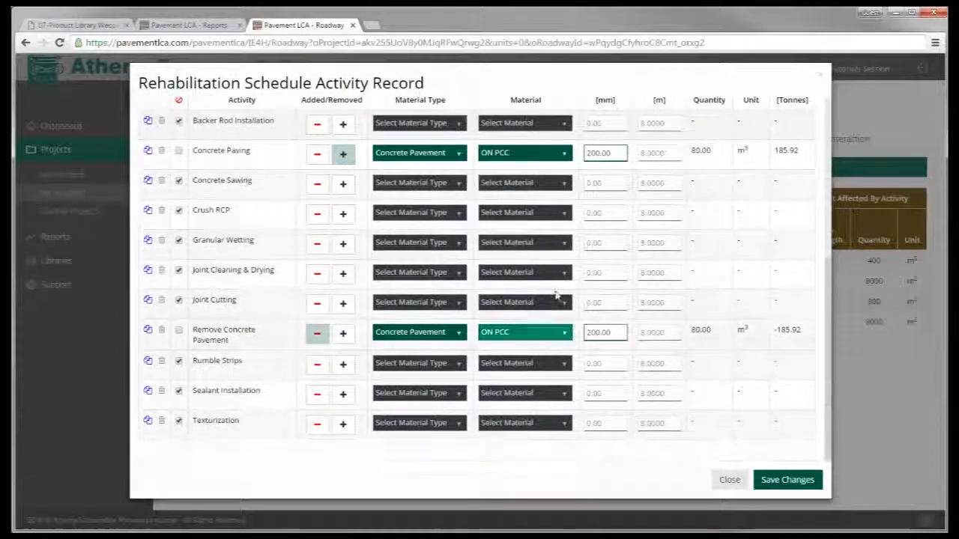
pyautogui.click(565, 154)
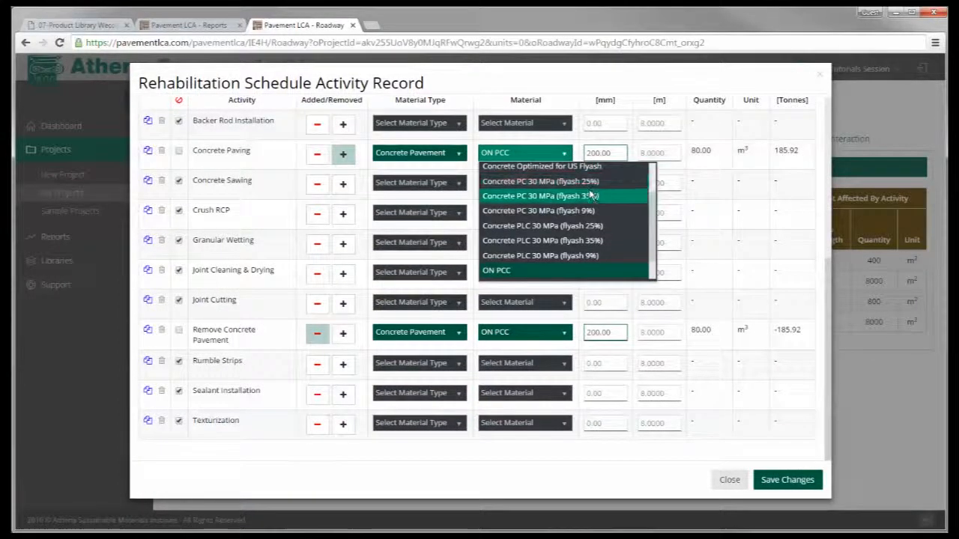
pyautogui.press('t')
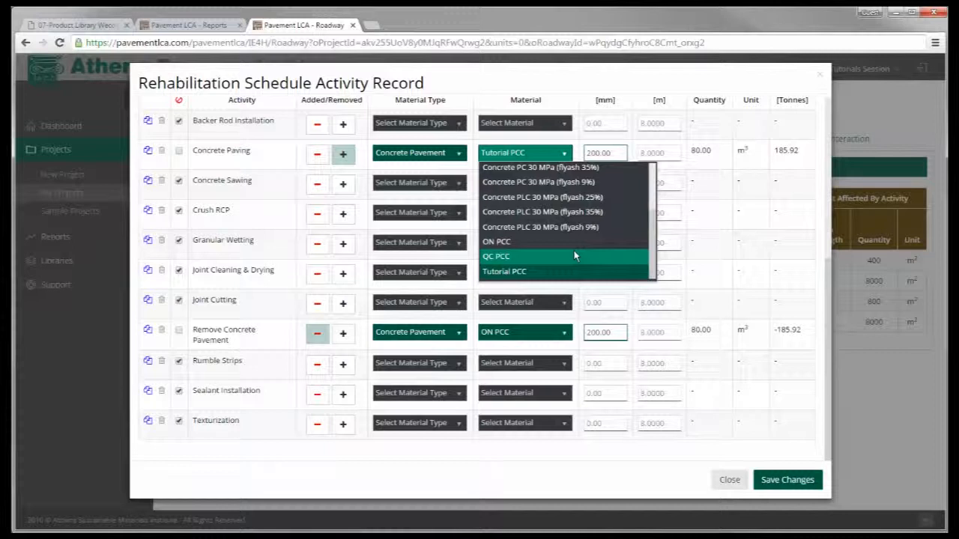
pyautogui.click(557, 273)
# Set the Remove Concrete Pavement material to Tutorial PCC and save the activity record's changes
pyautogui.click(562, 332)
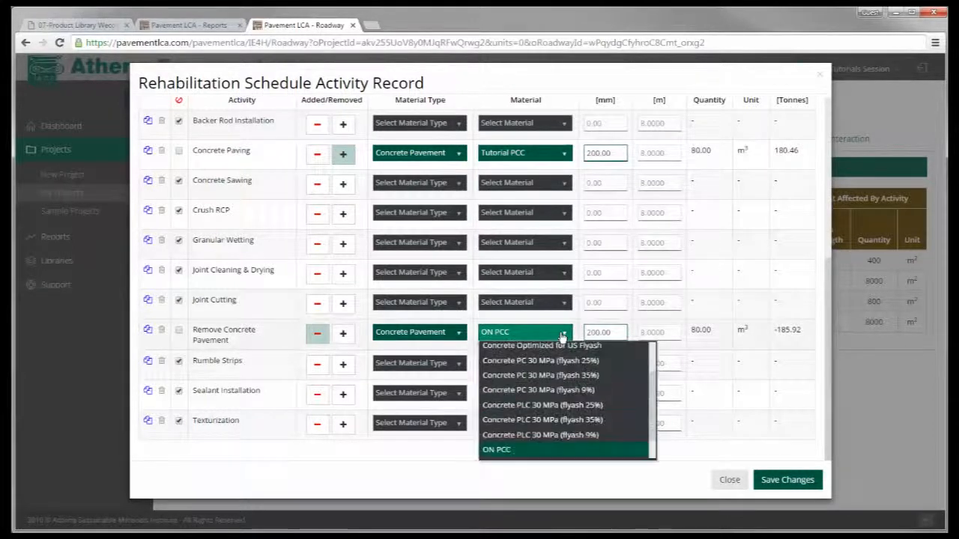
pyautogui.press('t')
pyautogui.click(531, 451)
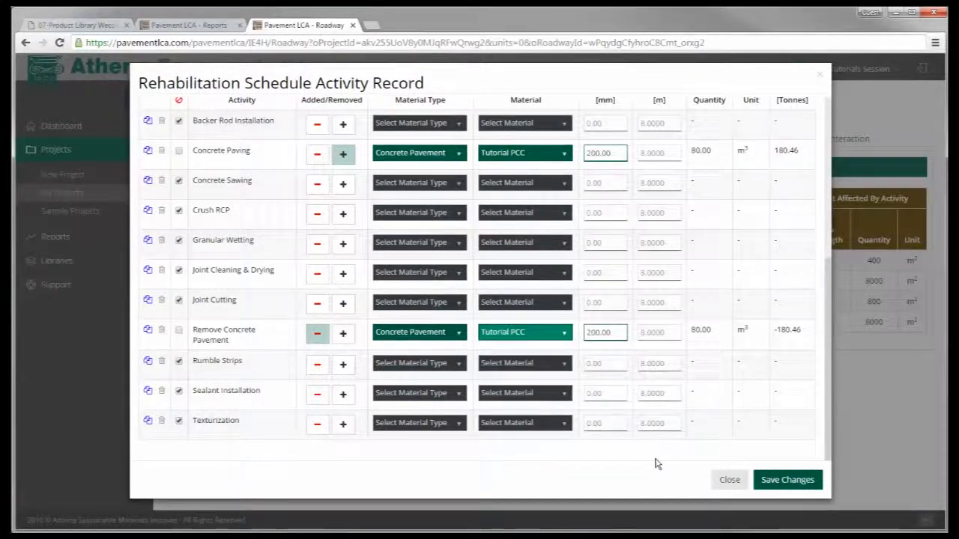
pyautogui.click(787, 480)
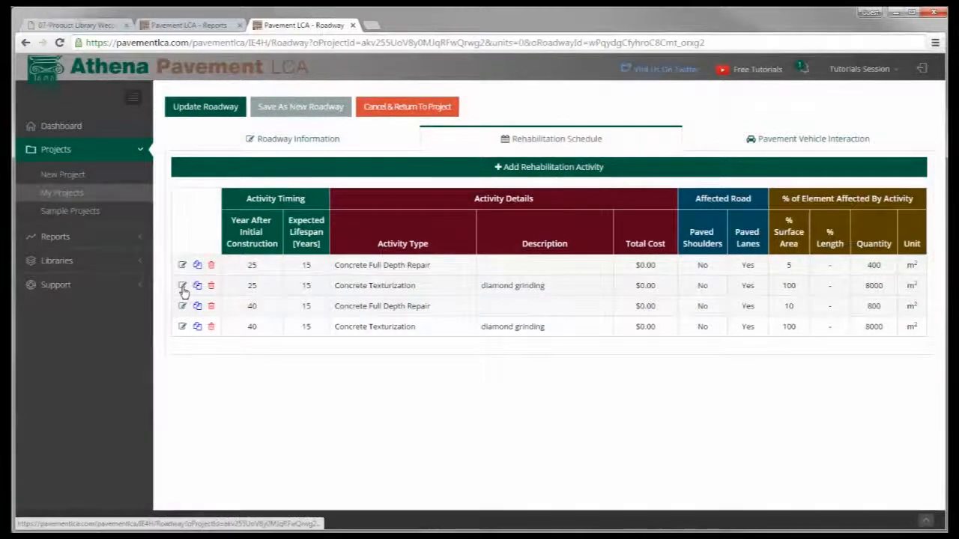
# In the year 25 Concrete Texturization activity, set the Texturization material to Tutorial PCC and save the changes
pyautogui.click(182, 286)
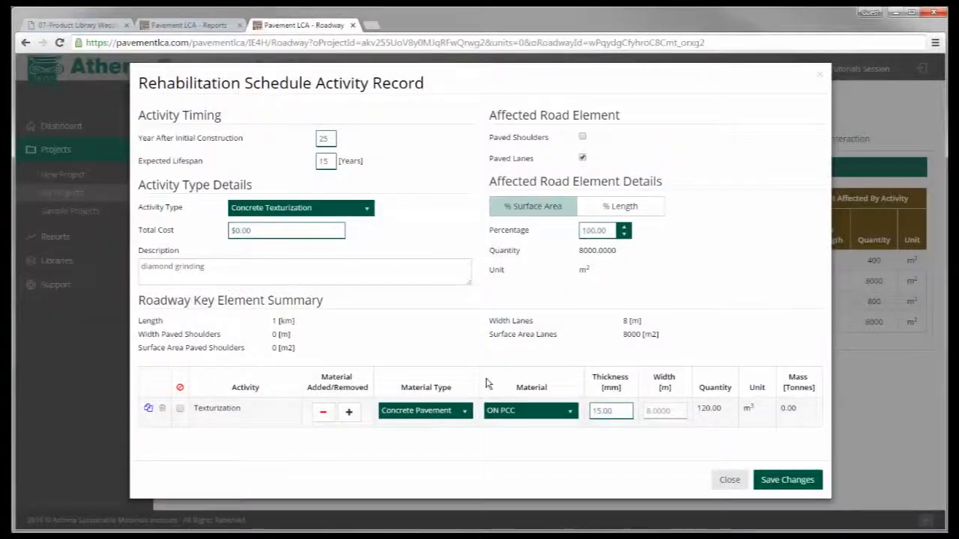
pyautogui.click(543, 411)
pyautogui.scroll(-1, 557, 398)
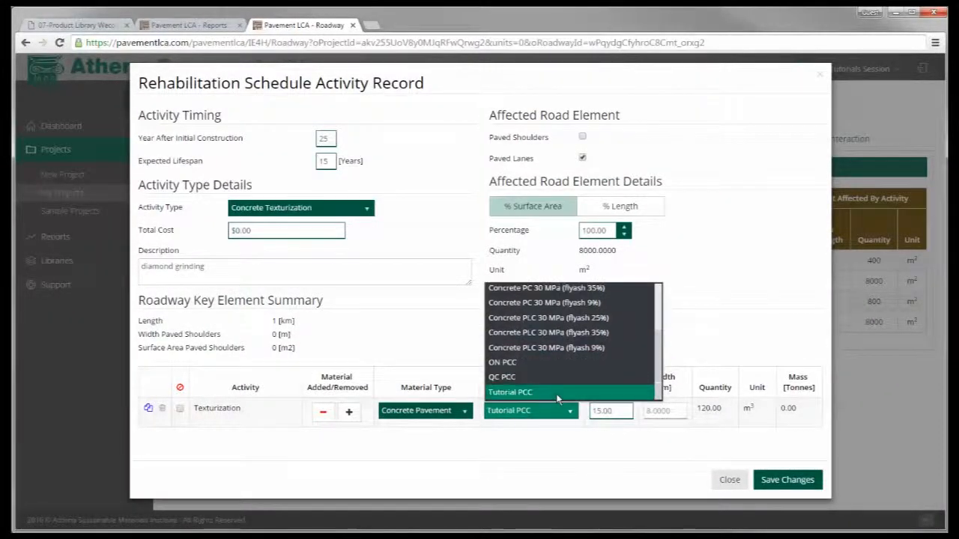
pyautogui.click(561, 396)
pyautogui.click(774, 480)
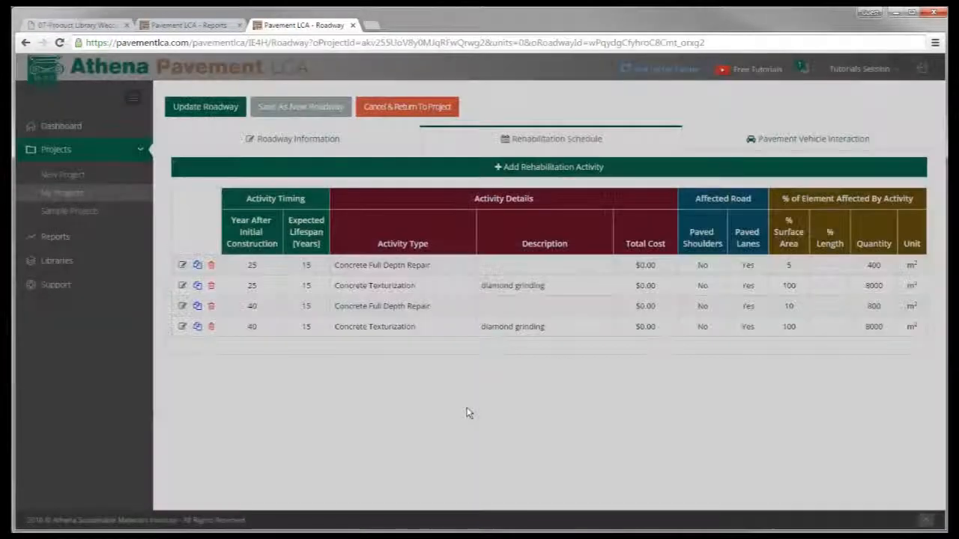
# In the year 40 Concrete Full Depth Repair activity, set the Concrete Paving and Remove Concrete Pavement materials to Tutorial PCC and save the changes
pyautogui.click(183, 307)
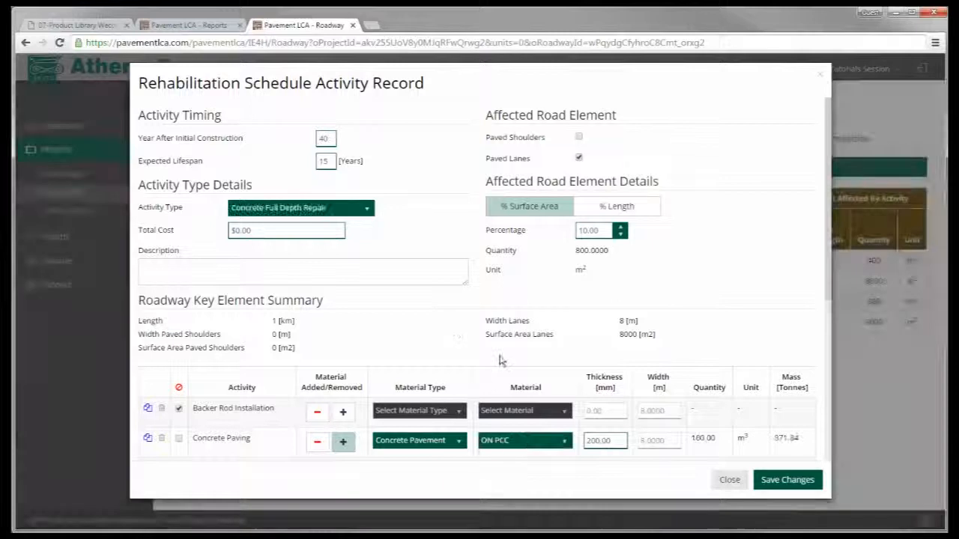
pyautogui.click(564, 442)
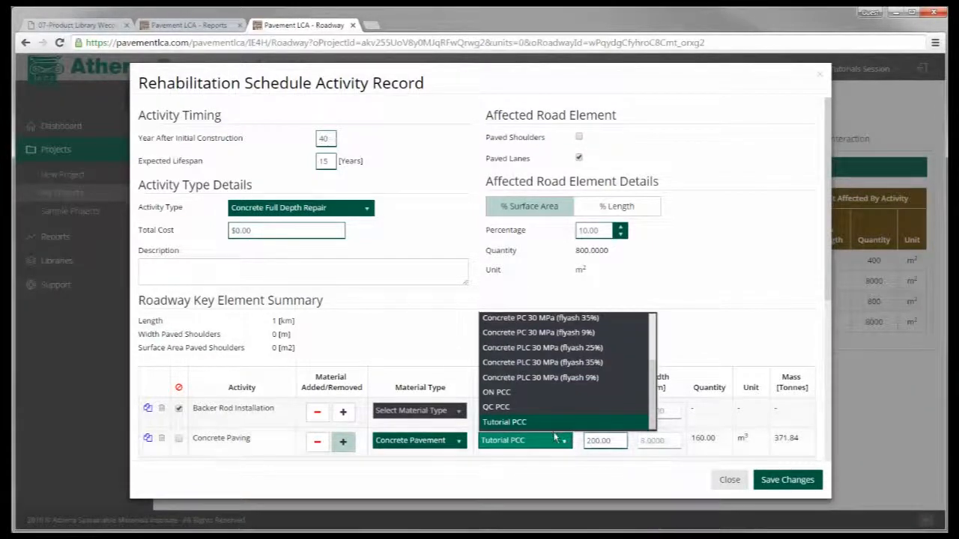
pyautogui.scroll(-4, 530, 388)
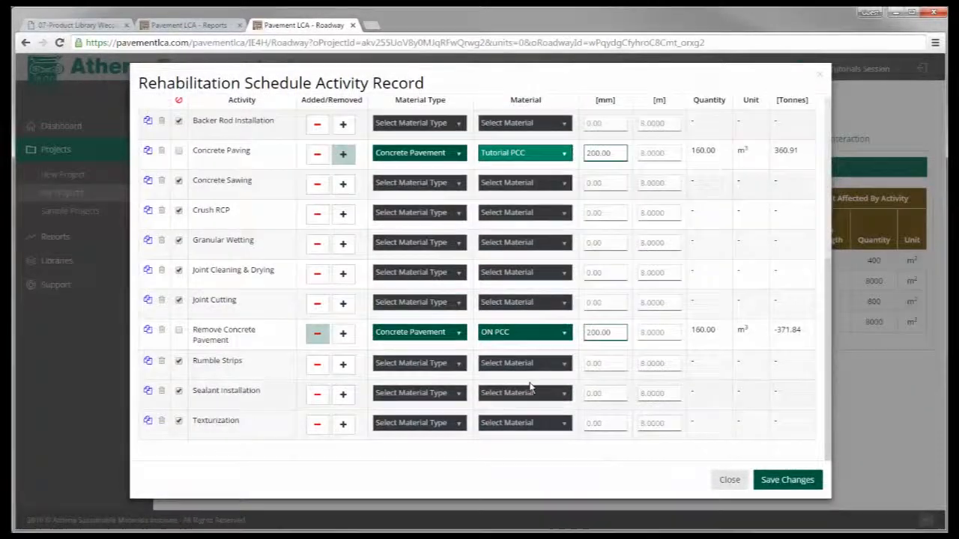
pyautogui.click(523, 335)
pyautogui.press('t')
pyautogui.click(522, 452)
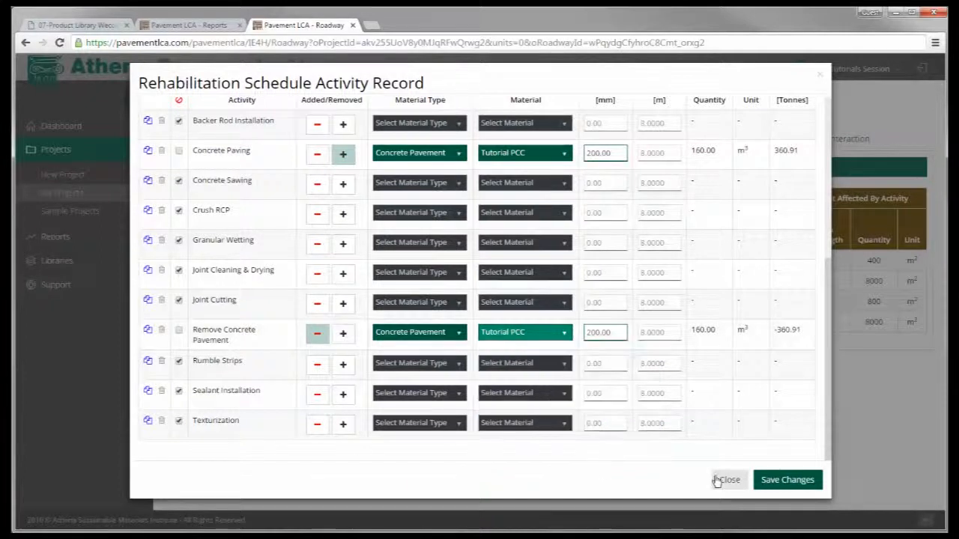
pyautogui.click(785, 480)
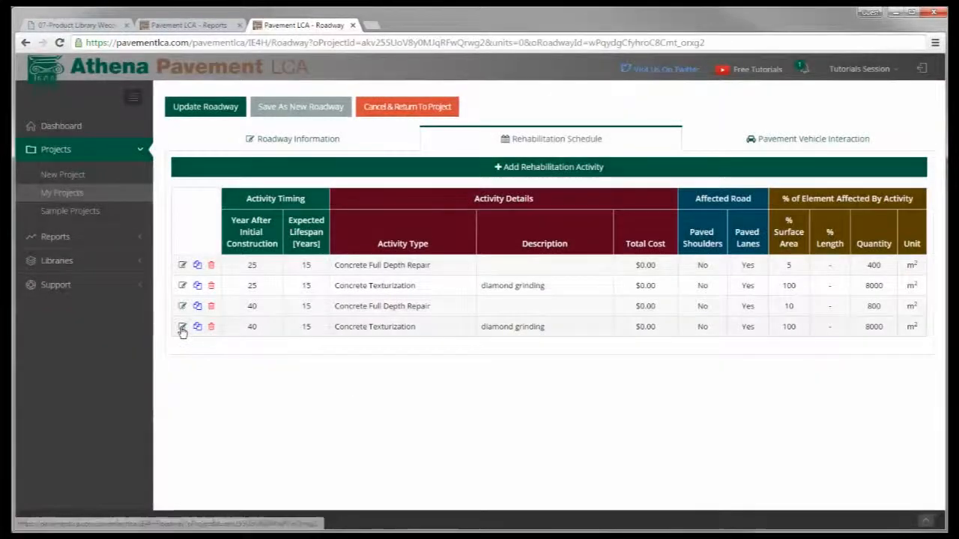
# In the year 40 Concrete Texturization activity, set the Texturization material to Tutorial PCC, save the changes and update the roadway
pyautogui.click(182, 327)
pyautogui.click(516, 412)
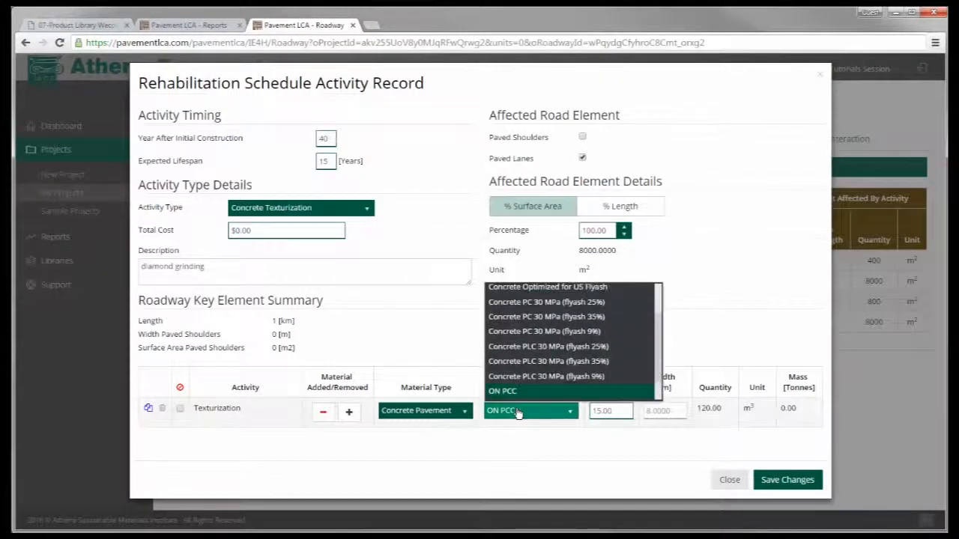
pyautogui.scroll(-1, 515, 393)
pyautogui.click(514, 392)
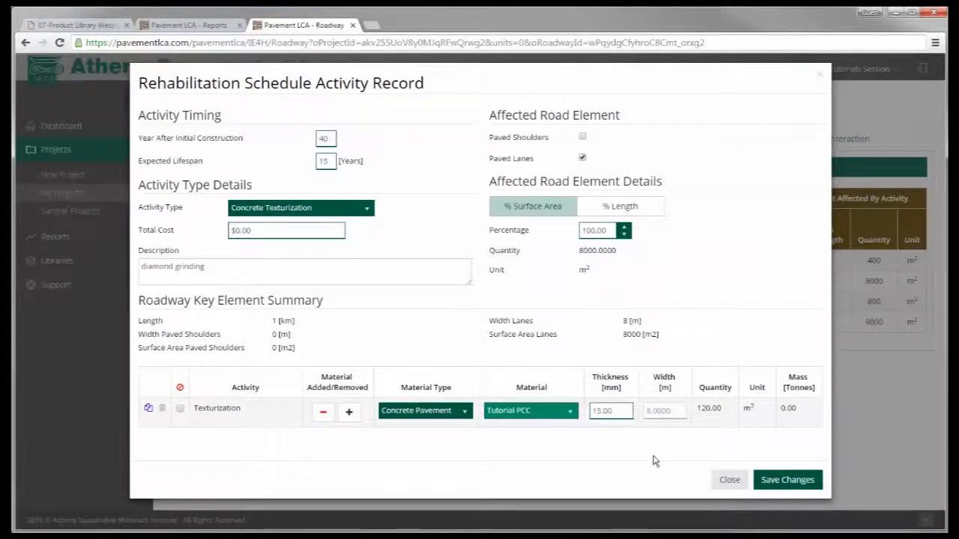
pyautogui.click(776, 479)
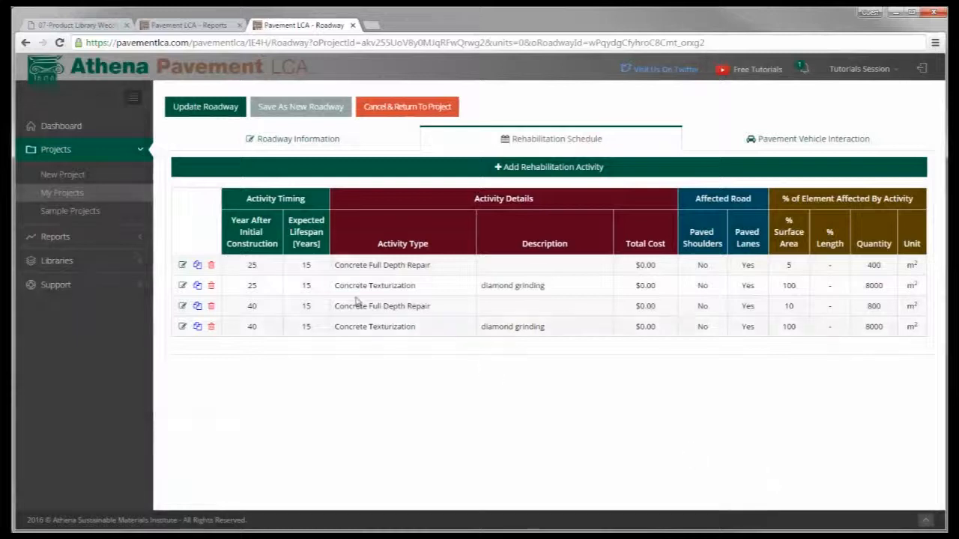
pyautogui.click(213, 109)
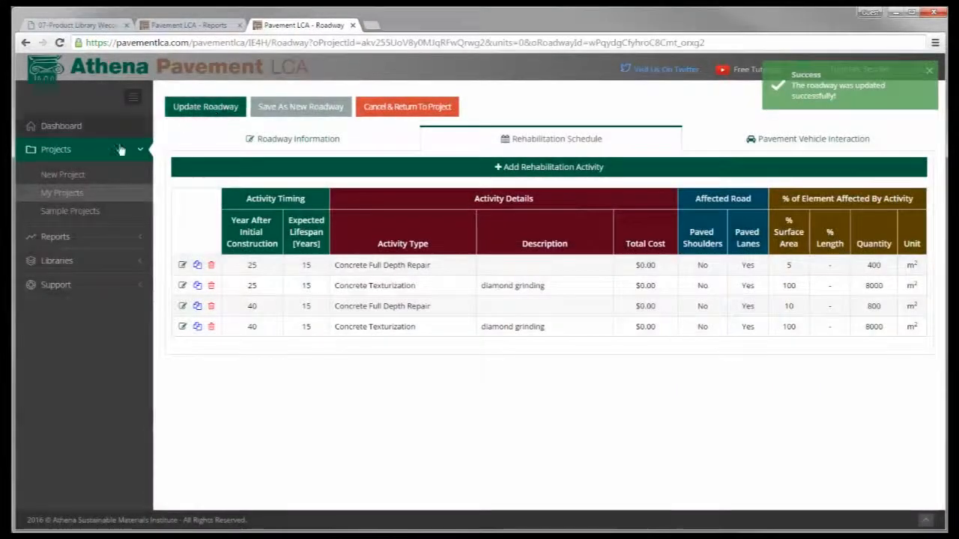
# Submit a bill of materials request for the Tutorial PCC project from its project reports
pyautogui.click(49, 236)
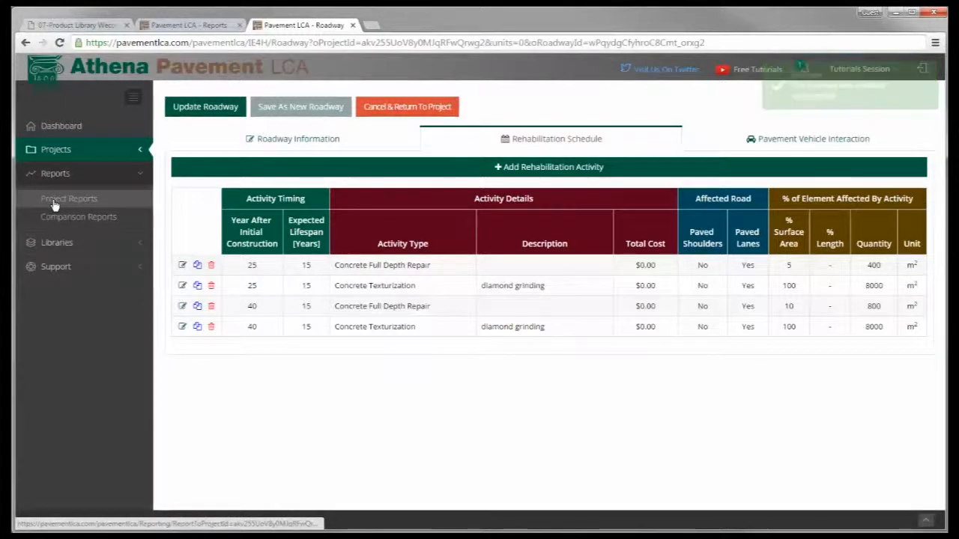
pyautogui.click(54, 201)
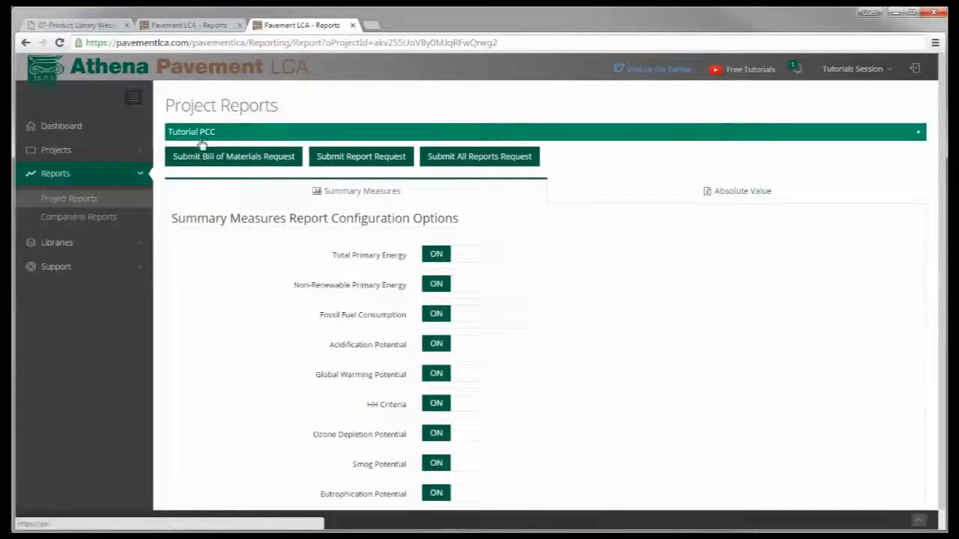
pyautogui.click(238, 163)
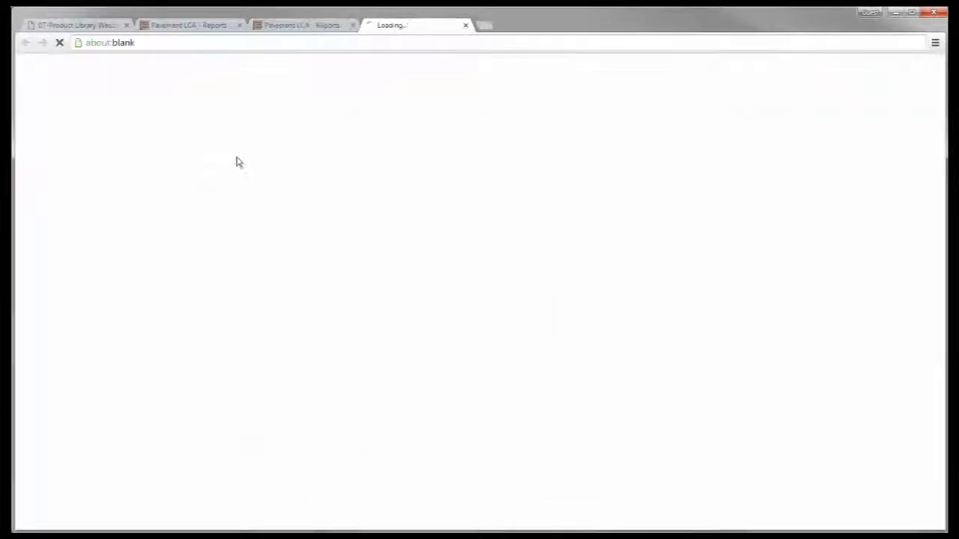